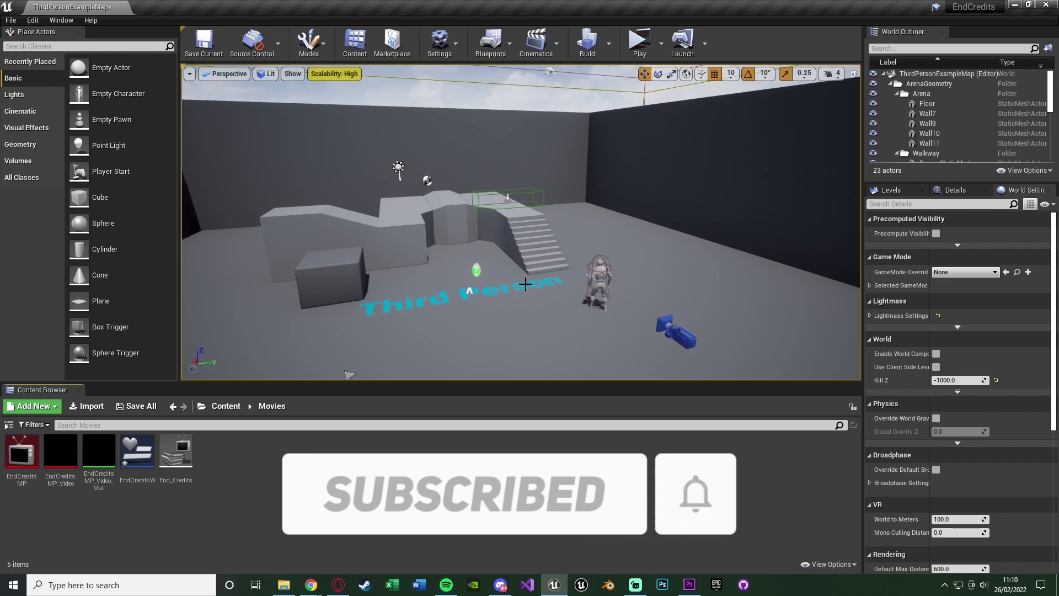
# Playtest the level, running the character up the stairs into the credits trigger
pyautogui.moveTo(524, 282); pyautogui.dragTo(516, 276, button='right')
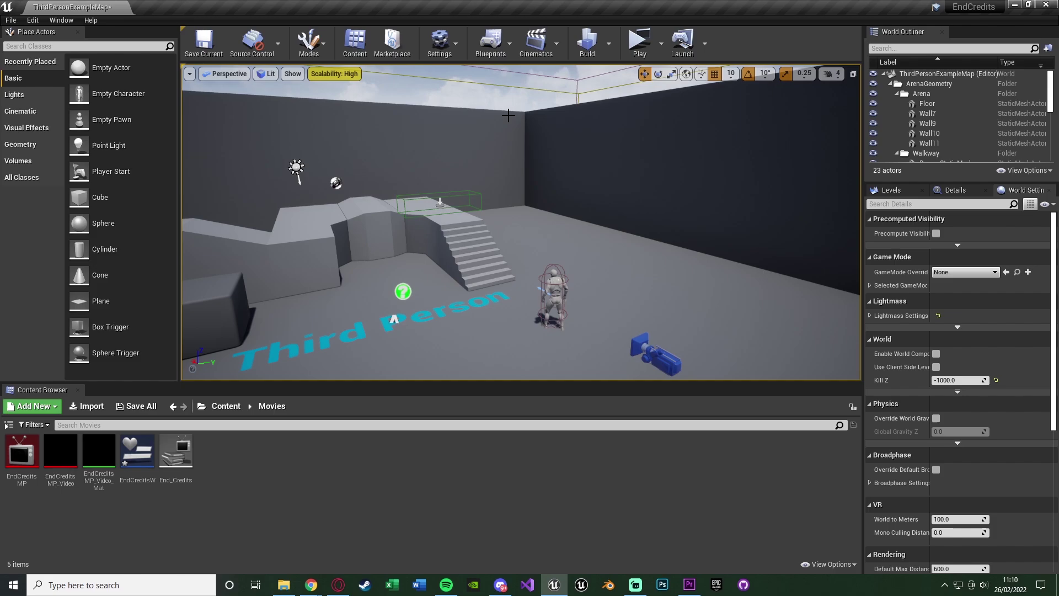
pyautogui.click(639, 41)
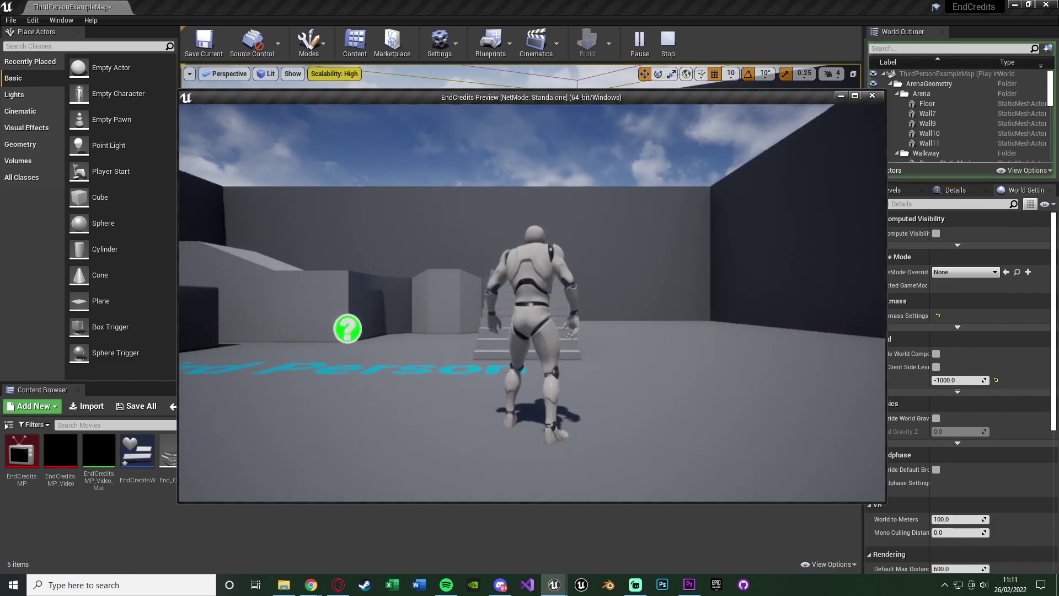
pyautogui.press('w')
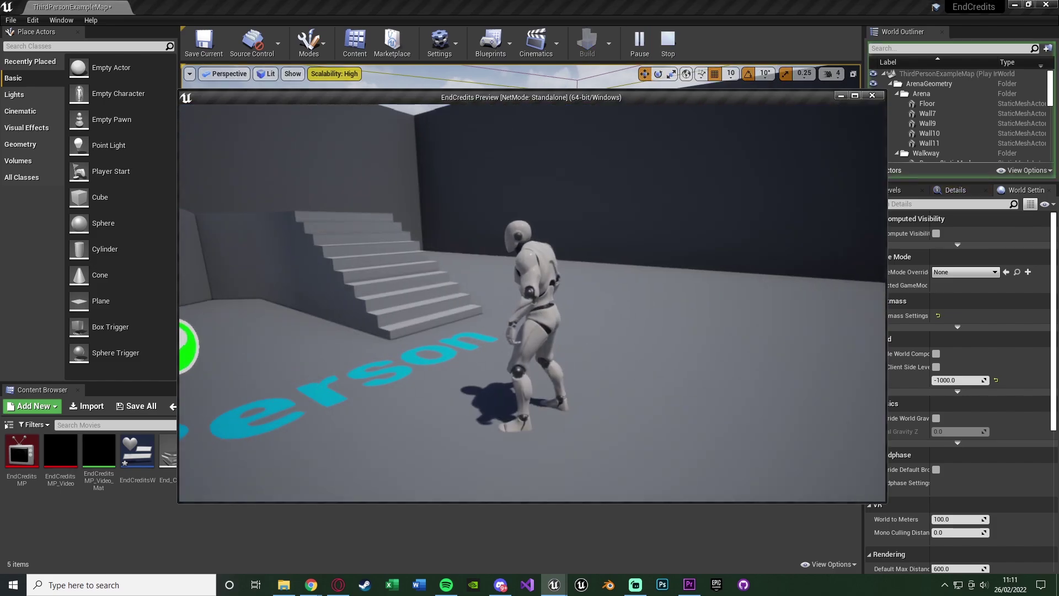
pyautogui.press('w')
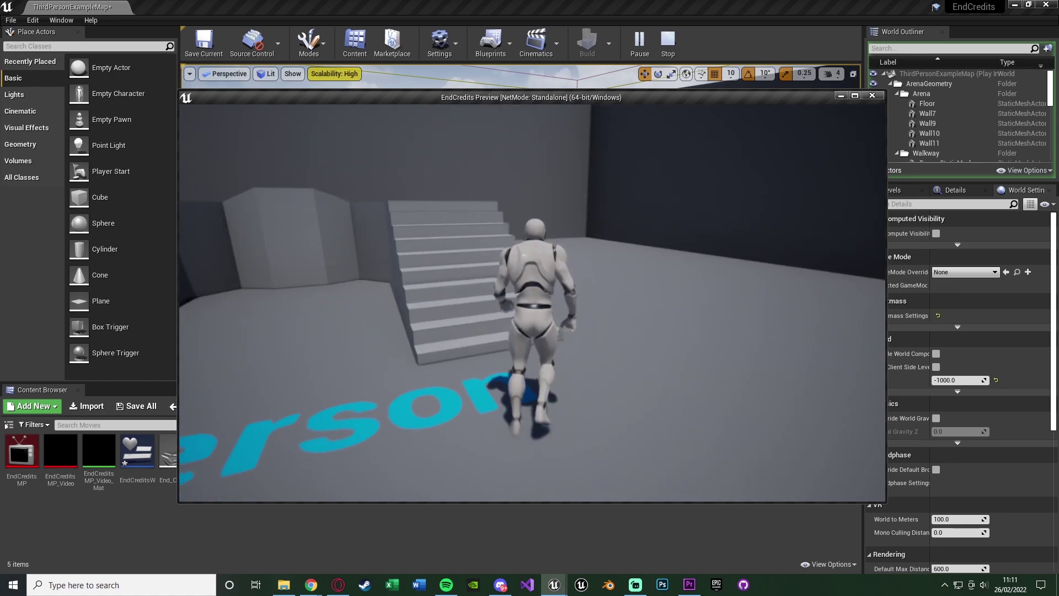
pyautogui.press('w')
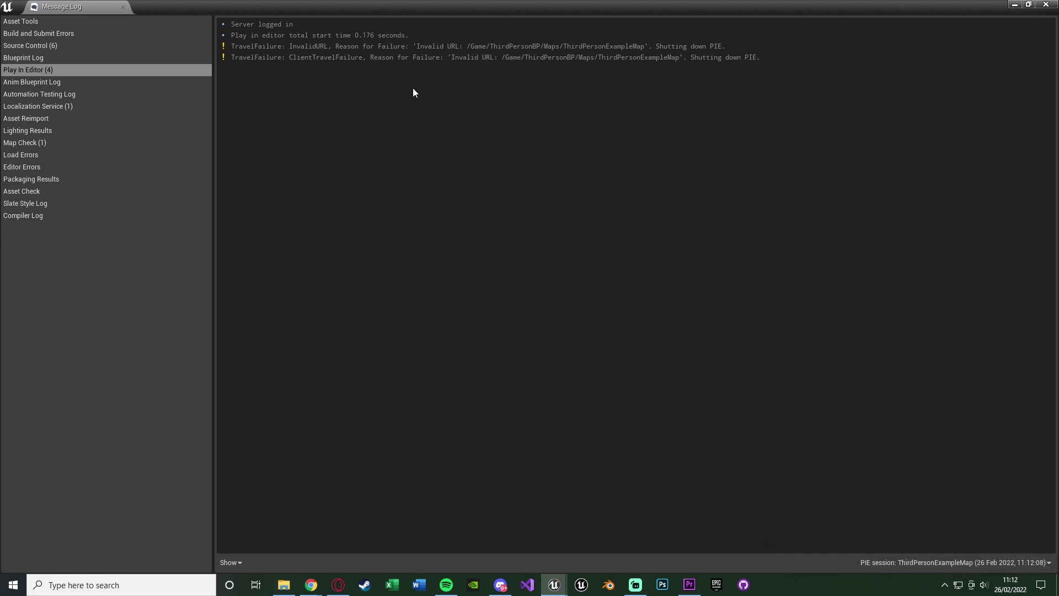
# Dismiss the error log, retest the trigger, then save all and return to the Content root
pyautogui.click(1014, 5)
pyautogui.click(651, 40)
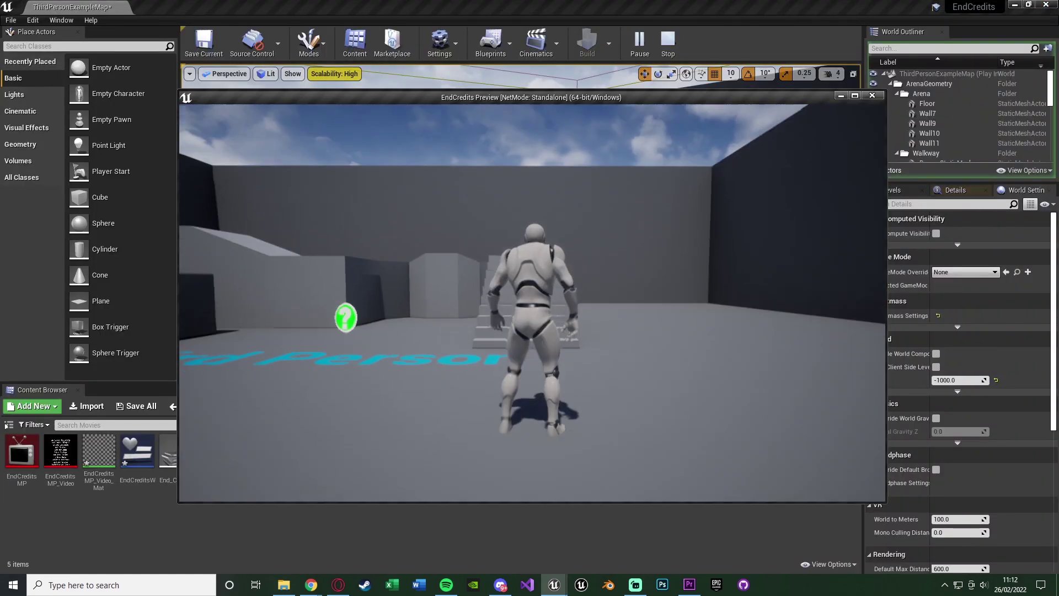
pyautogui.press('w')
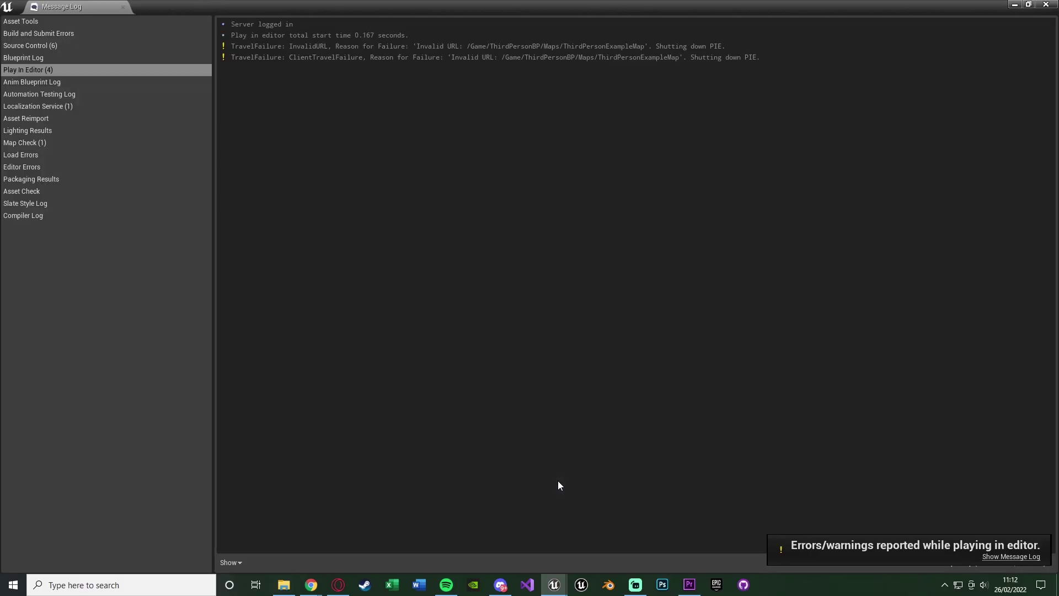
pyautogui.click(1046, 4)
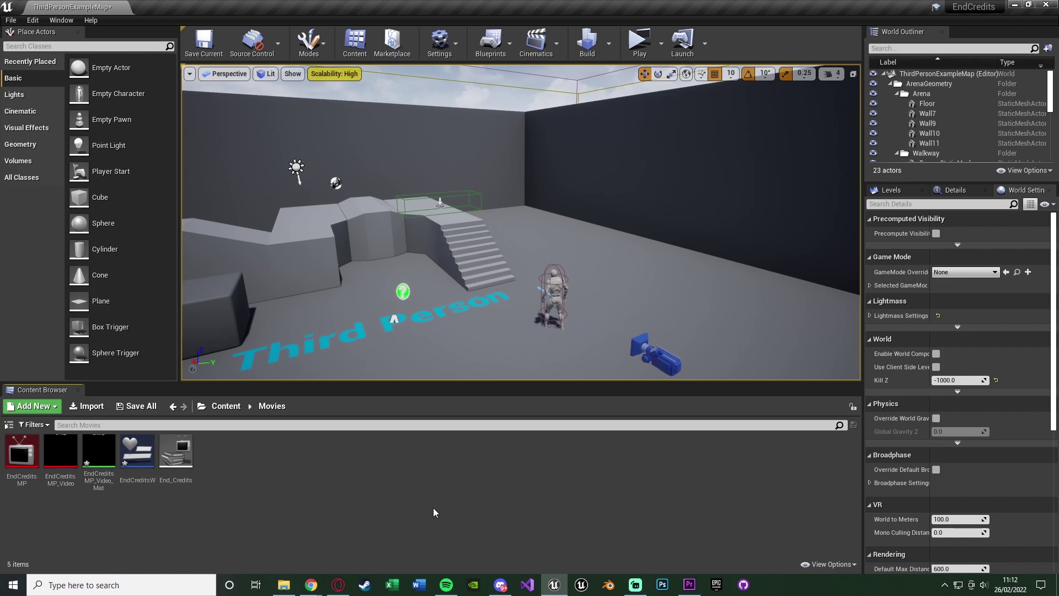
pyautogui.hotkey('ctrl', 's')
pyautogui.hotkey('alt', 'Left')
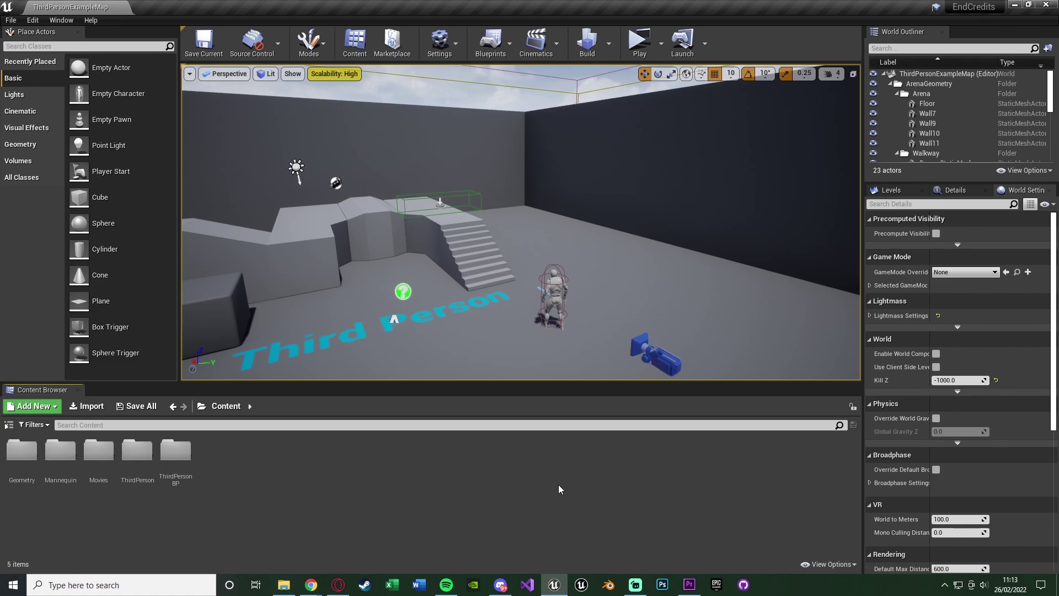
# Create a 1920×1080 Black Video item in the Premiere project
pyautogui.click(689, 584)
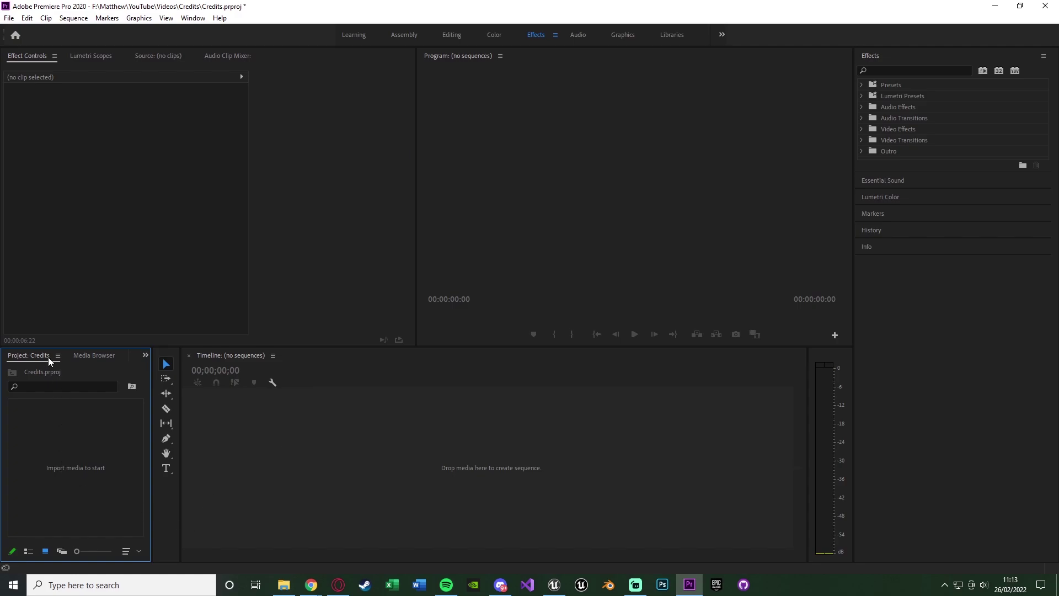
pyautogui.rightClick(60, 438)
pyautogui.moveTo(87, 286)
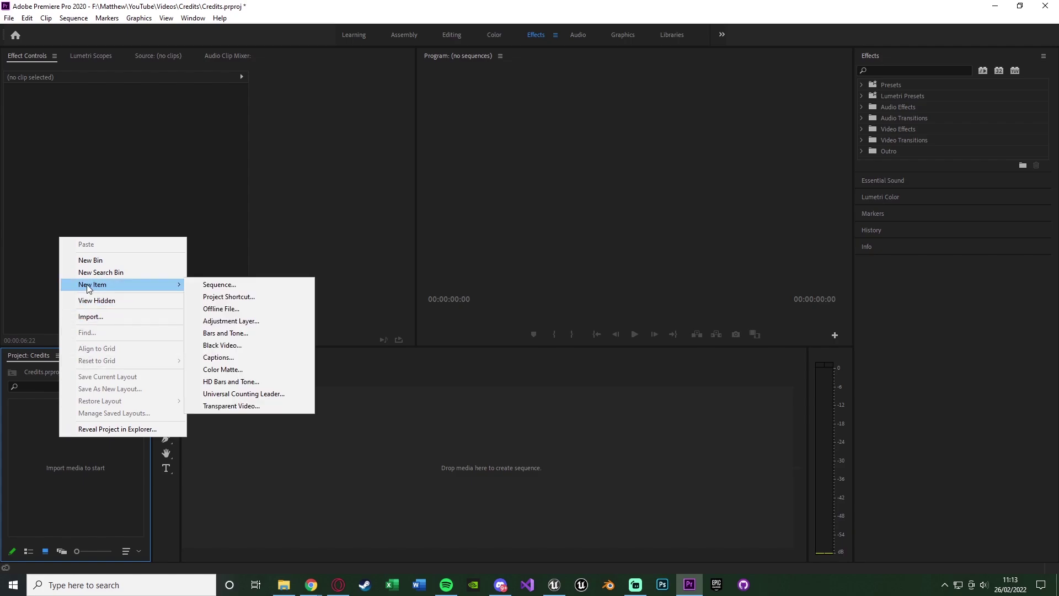
pyautogui.click(222, 345)
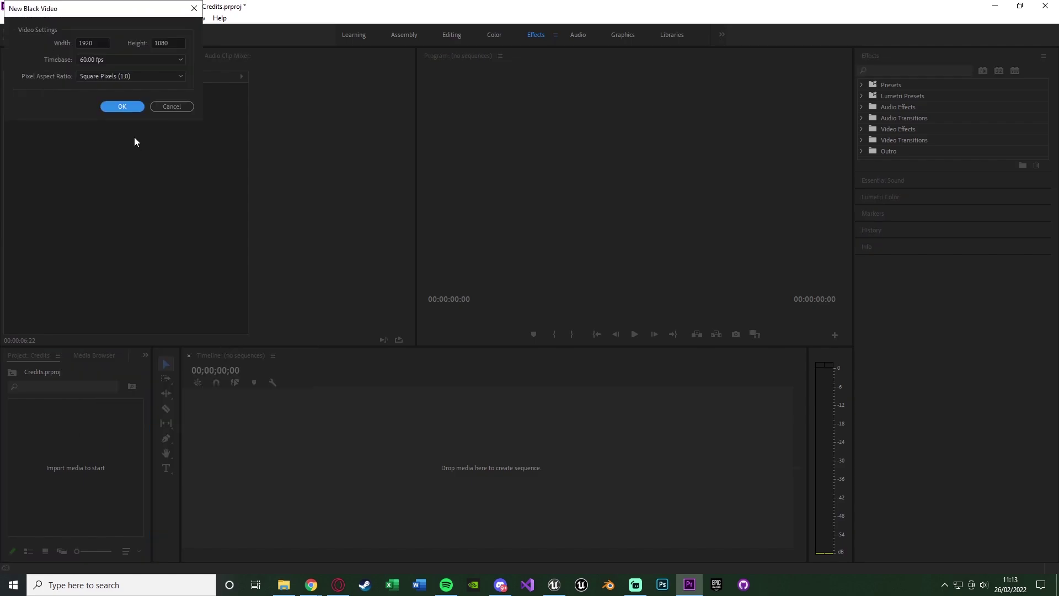
pyautogui.click(127, 104)
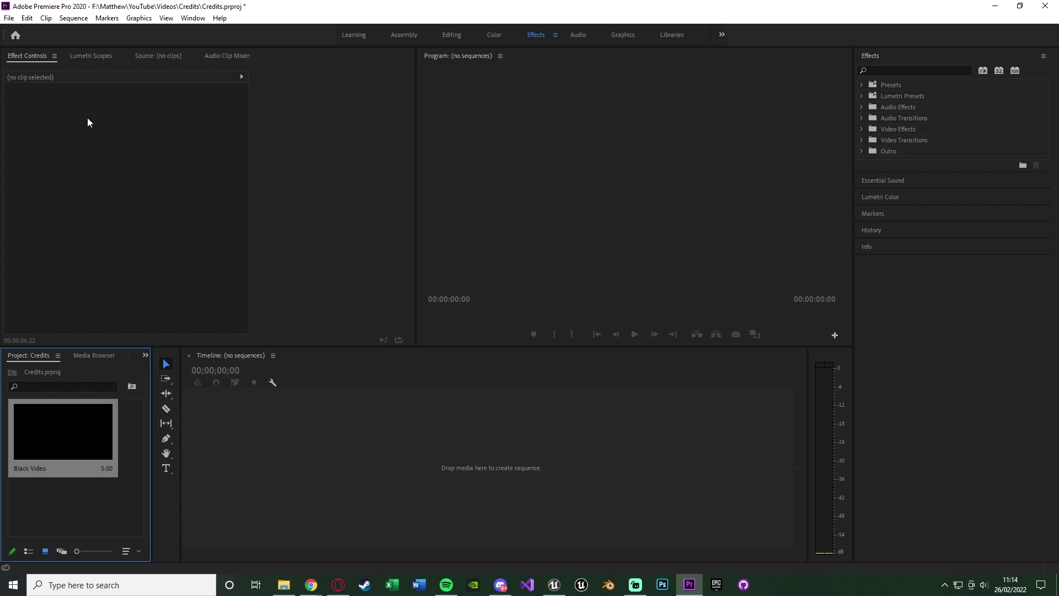
# Build a sequence from the black clip and lengthen it to about ten seconds
pyautogui.moveTo(67, 435); pyautogui.dragTo(434, 455)
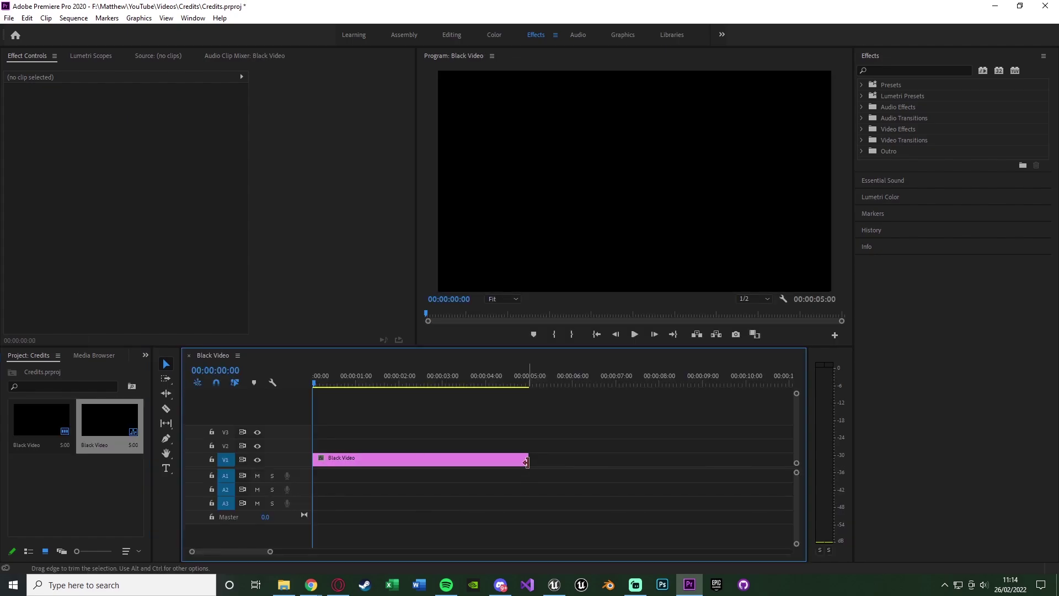
pyautogui.moveTo(528, 459); pyautogui.dragTo(745, 454)
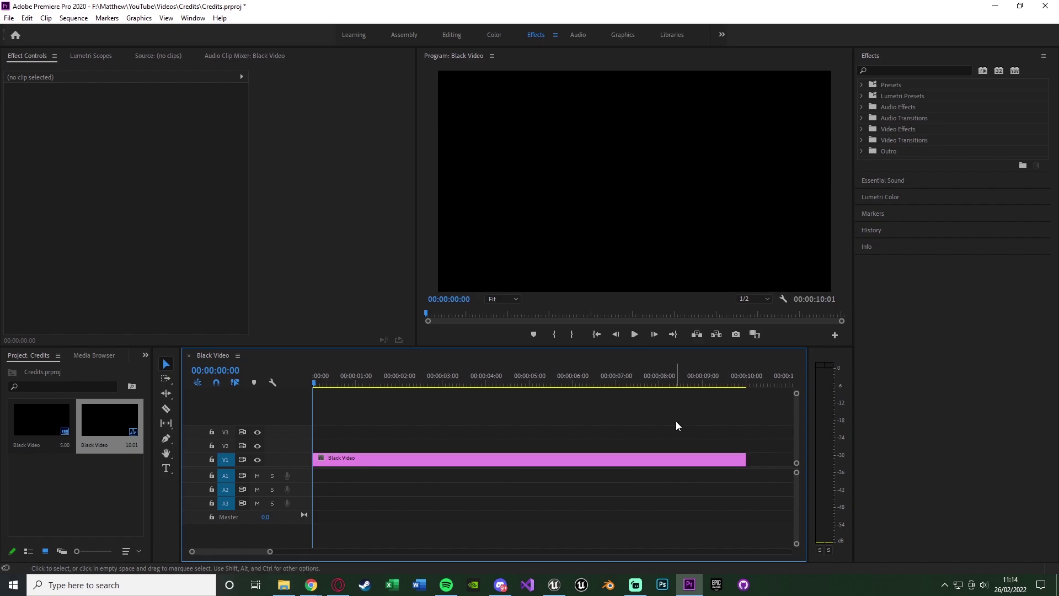
pyautogui.hotkey('alt', 'Tab')
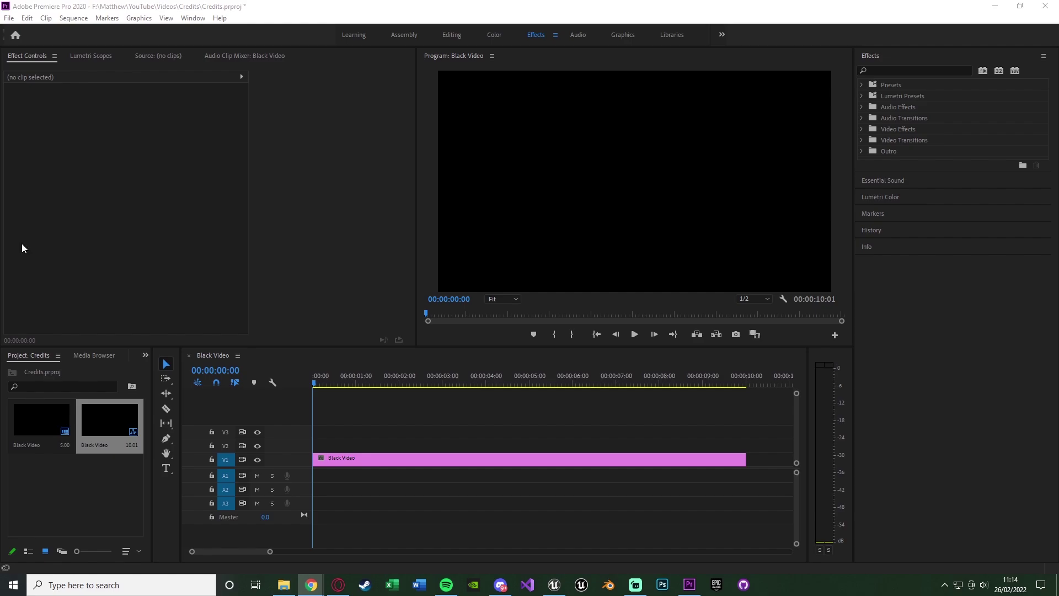
# Add a text box in the Program Monitor containing the pasted credits list
pyautogui.click(228, 356)
pyautogui.click(166, 470)
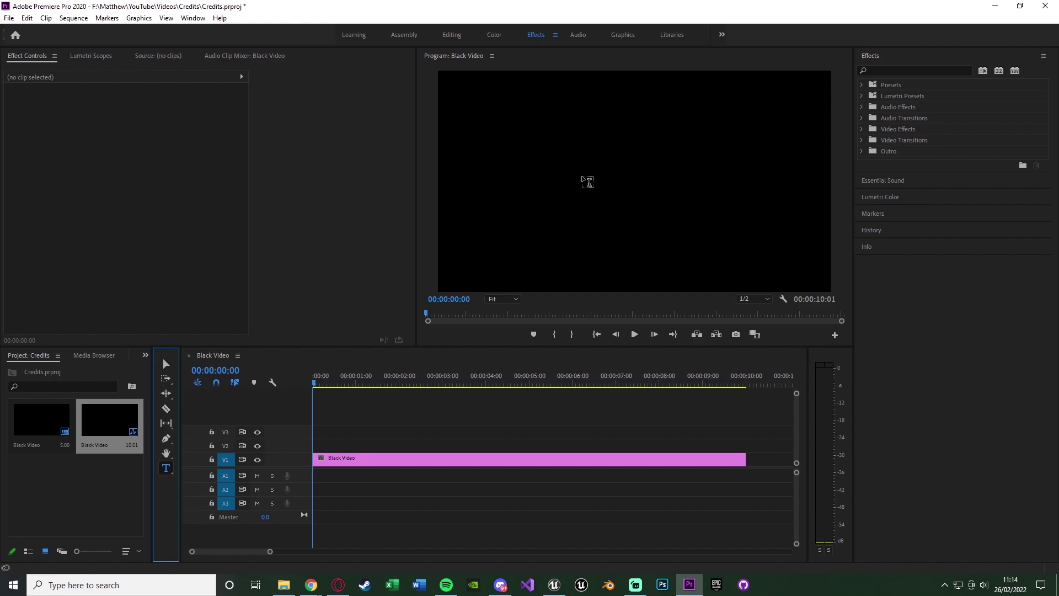
pyautogui.click(591, 148)
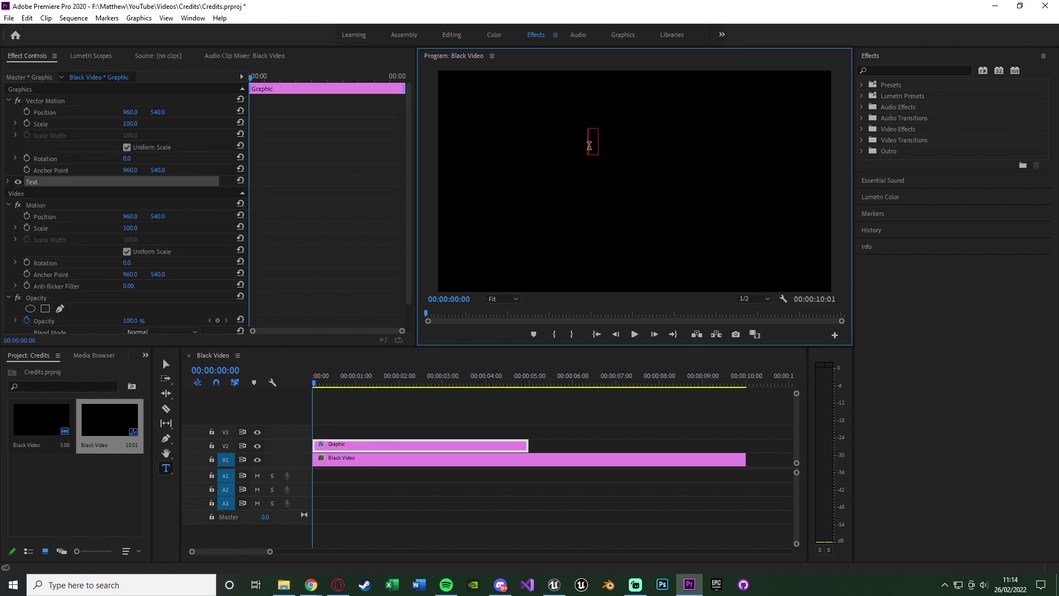
pyautogui.hotkey('ctrl', 'v')
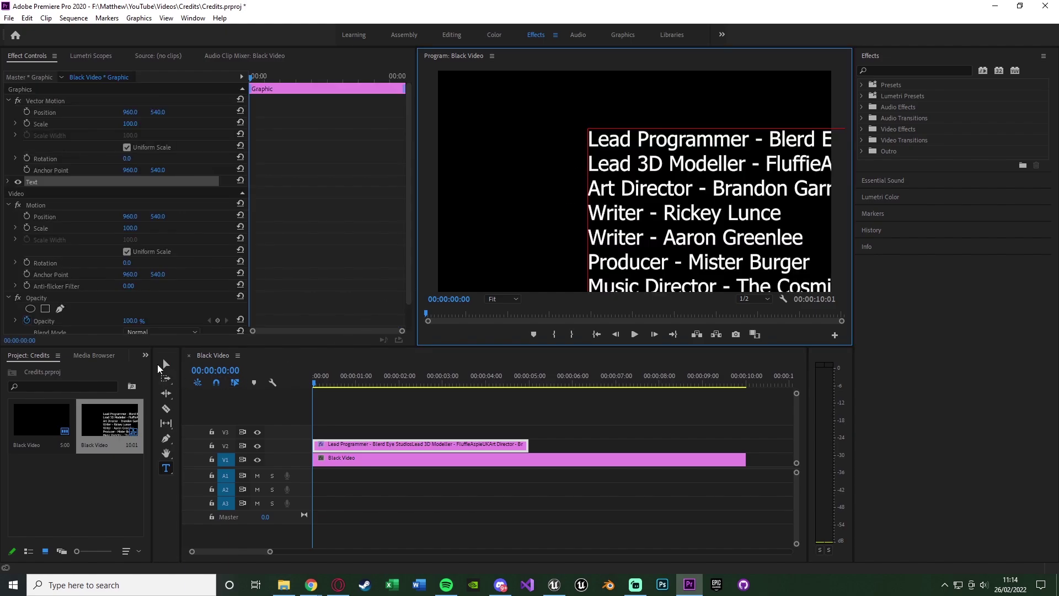
# Reposition the credits text block and centre-align its lines
pyautogui.click(166, 365)
pyautogui.moveTo(708, 246); pyautogui.dragTo(629, 132)
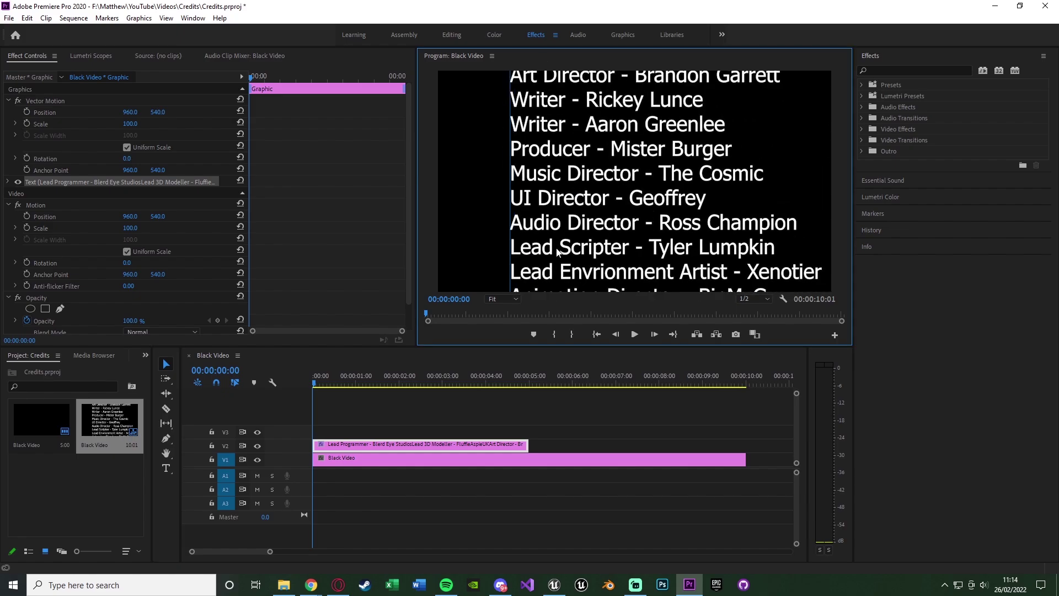
pyautogui.click(8, 182)
pyautogui.scroll(-1, 201, 205)
pyautogui.click(50, 240)
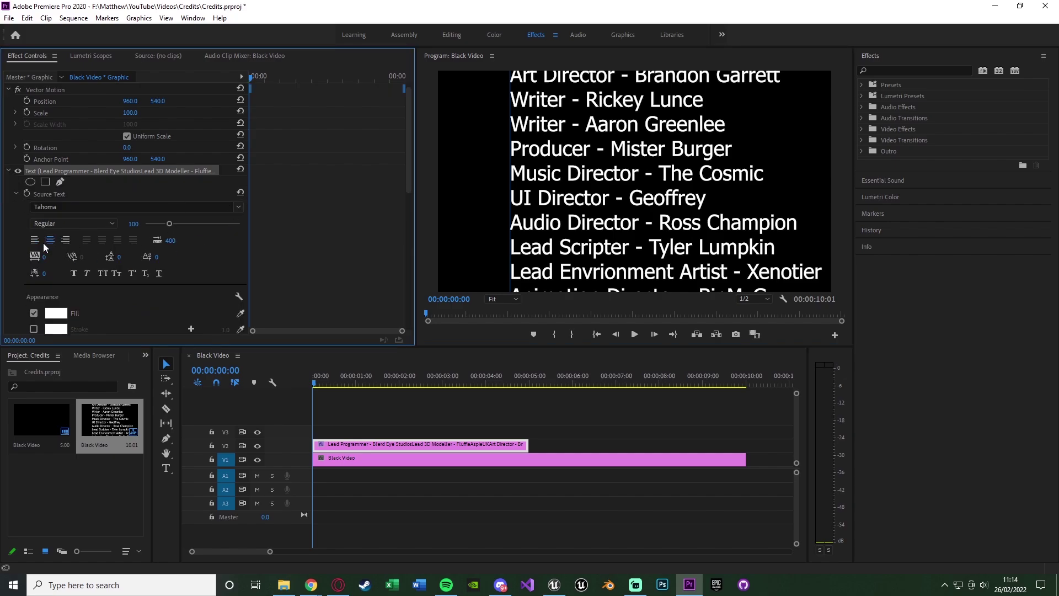
# Scale the credits text to 67, centre it, and push it below frame at Y 1141.1
pyautogui.click(565, 226)
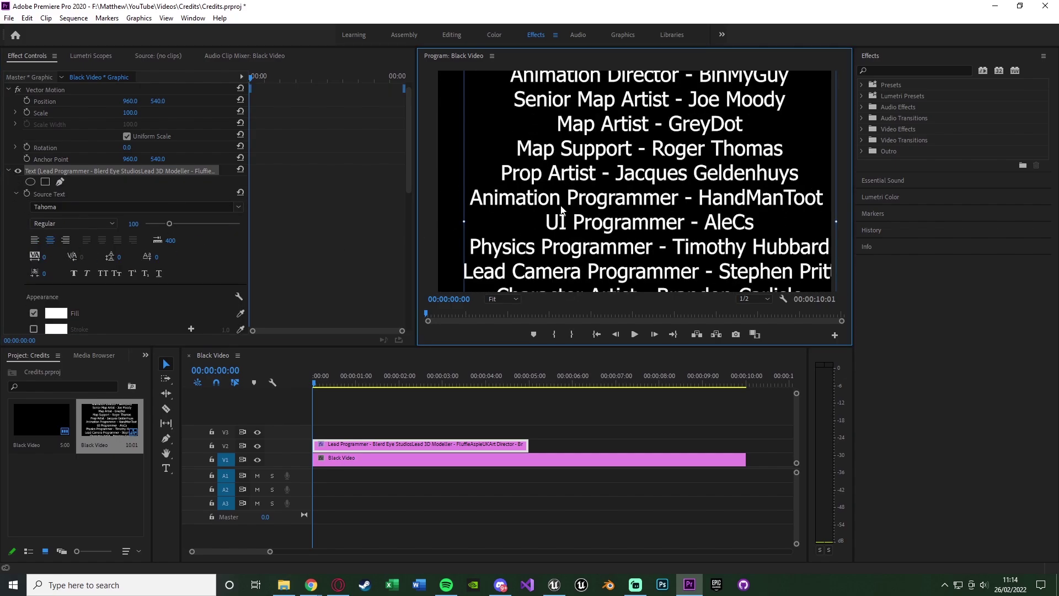
pyautogui.moveTo(518, 205); pyautogui.dragTo(576, 192)
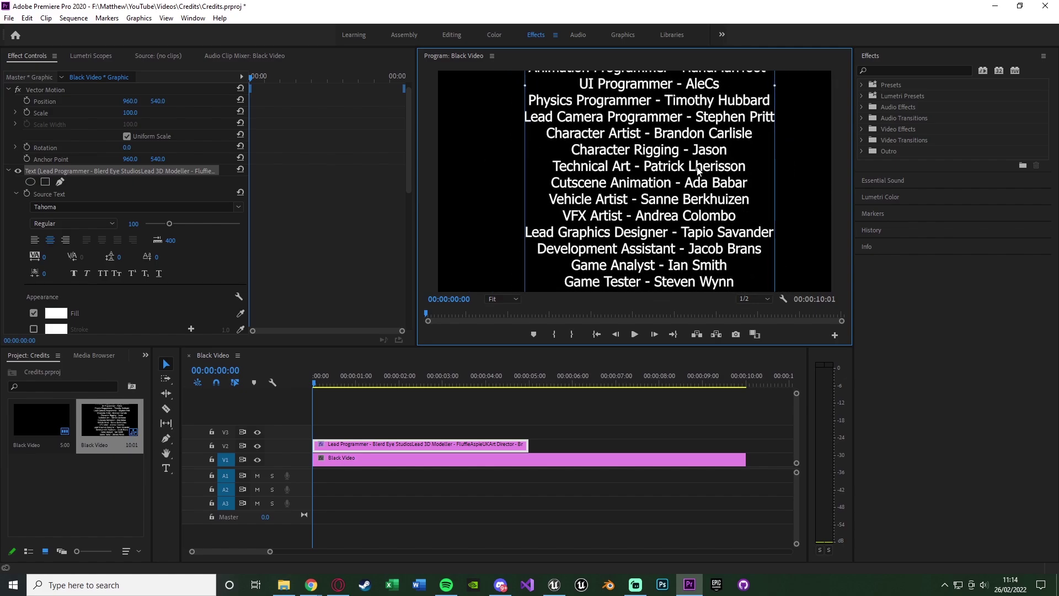
pyautogui.moveTo(705, 200); pyautogui.dragTo(691, 205)
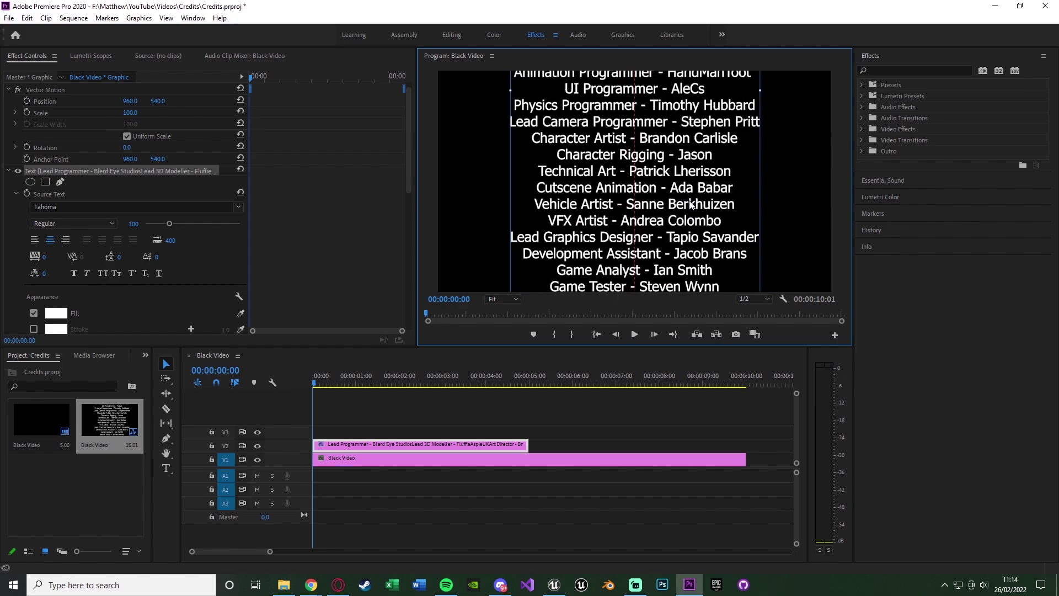
pyautogui.scroll(-1, 101, 280)
pyautogui.scroll(-4, 104, 284)
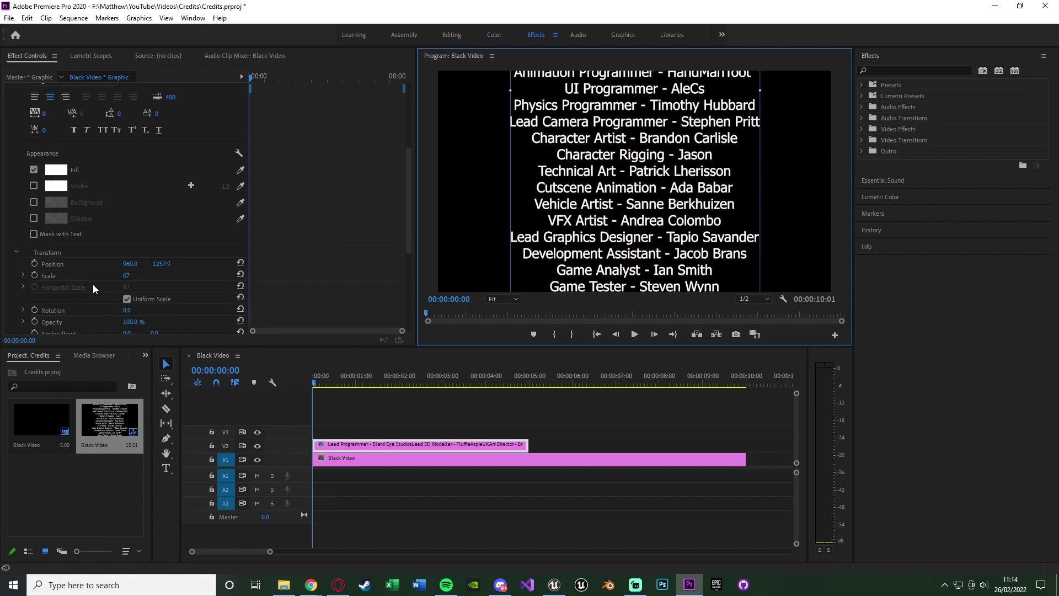
pyautogui.moveTo(165, 210); pyautogui.dragTo(316, 210)
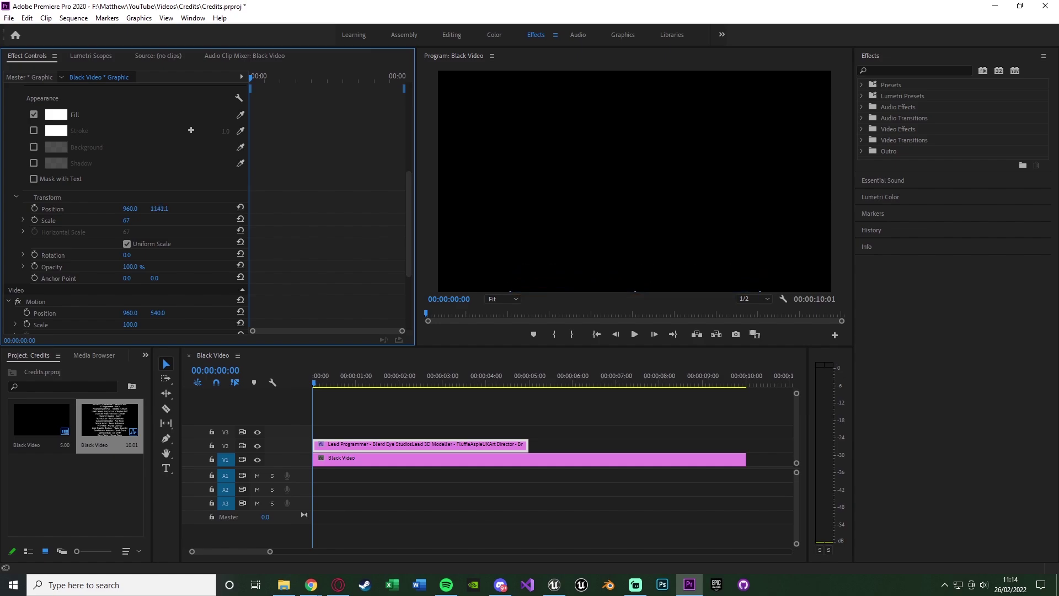
# Extend the credits clip to ten seconds and keyframe it scrolling up to Y -2755.9
pyautogui.click(35, 208)
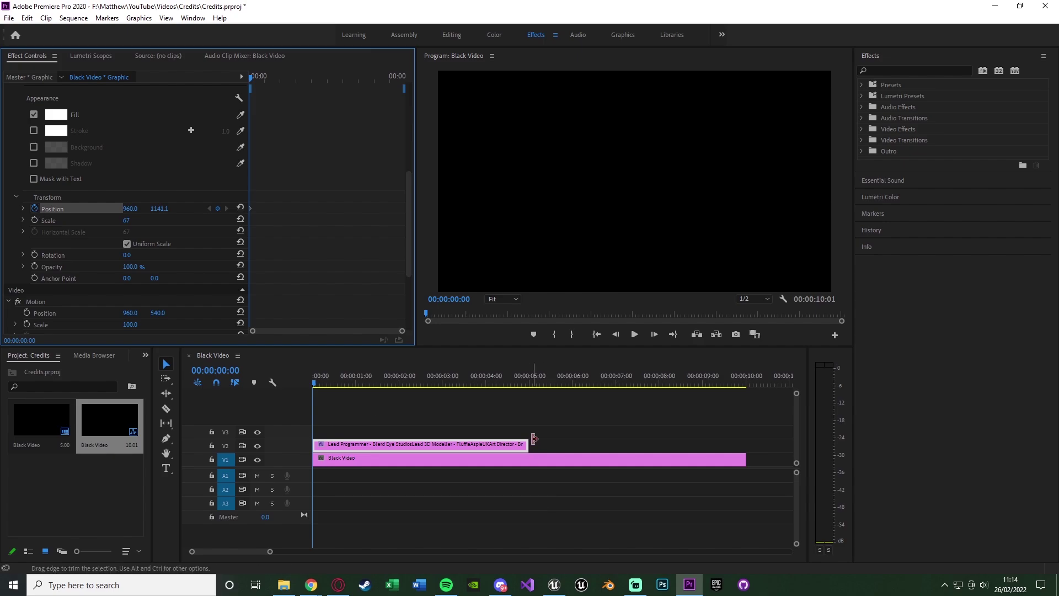
pyautogui.moveTo(528, 444); pyautogui.dragTo(750, 440)
pyautogui.moveTo(742, 379); pyautogui.dragTo(742, 378)
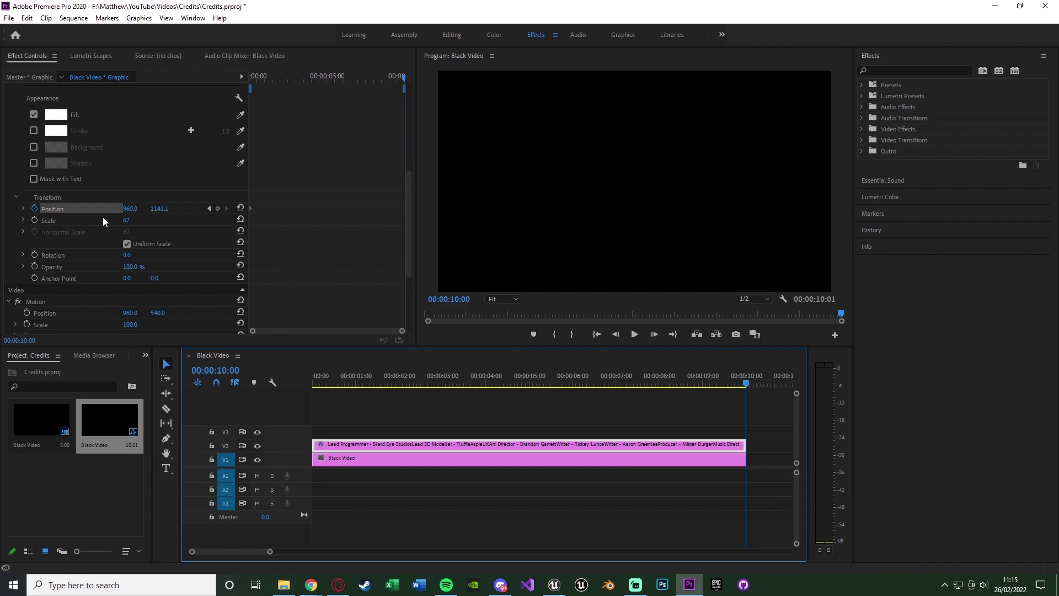
pyautogui.moveTo(160, 208); pyautogui.dragTo(0, 209)
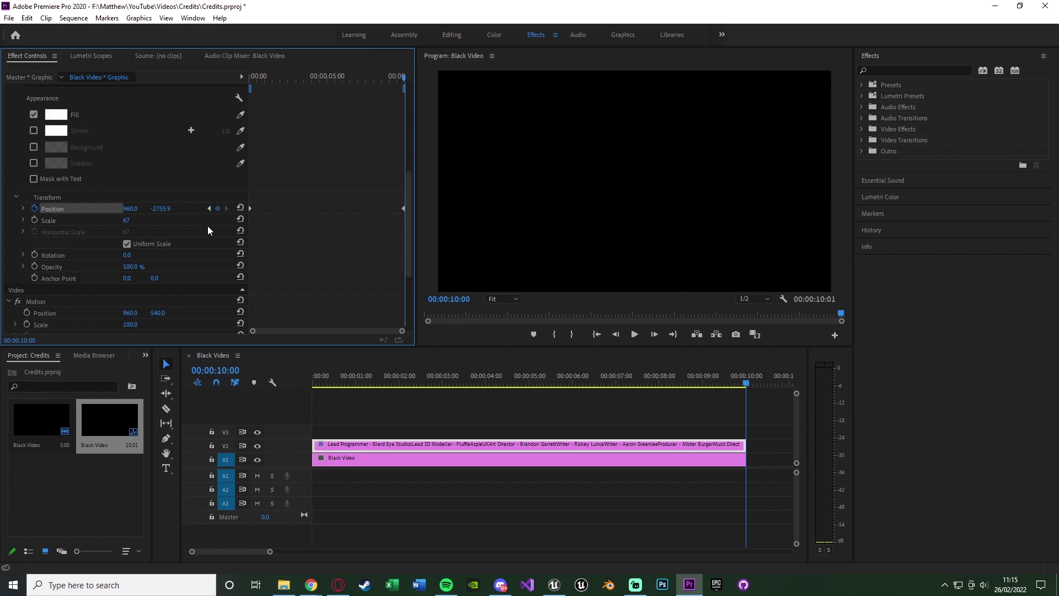
pyautogui.press('space')
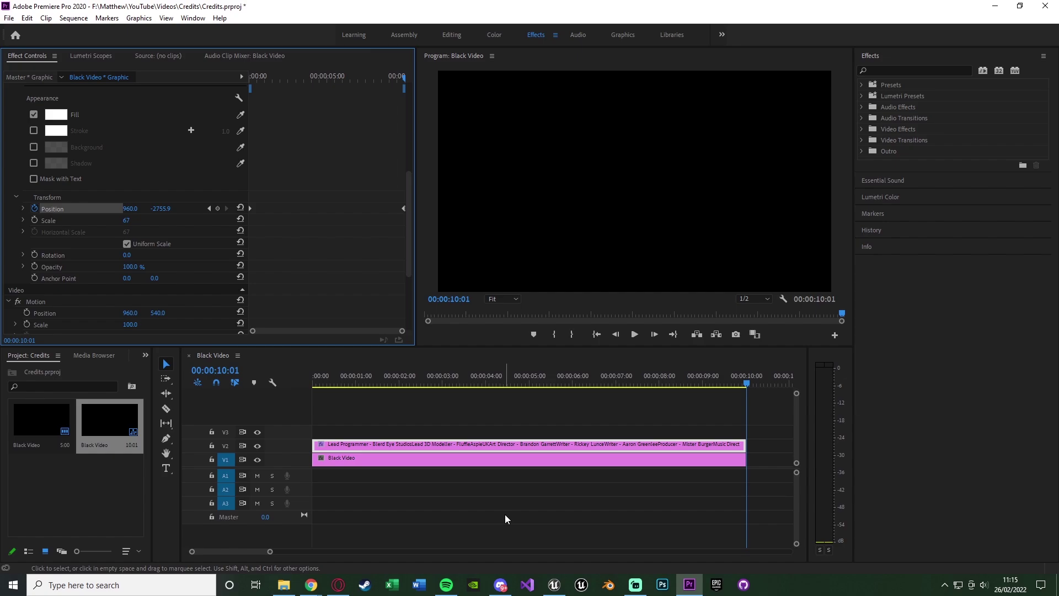
pyautogui.click(414, 425)
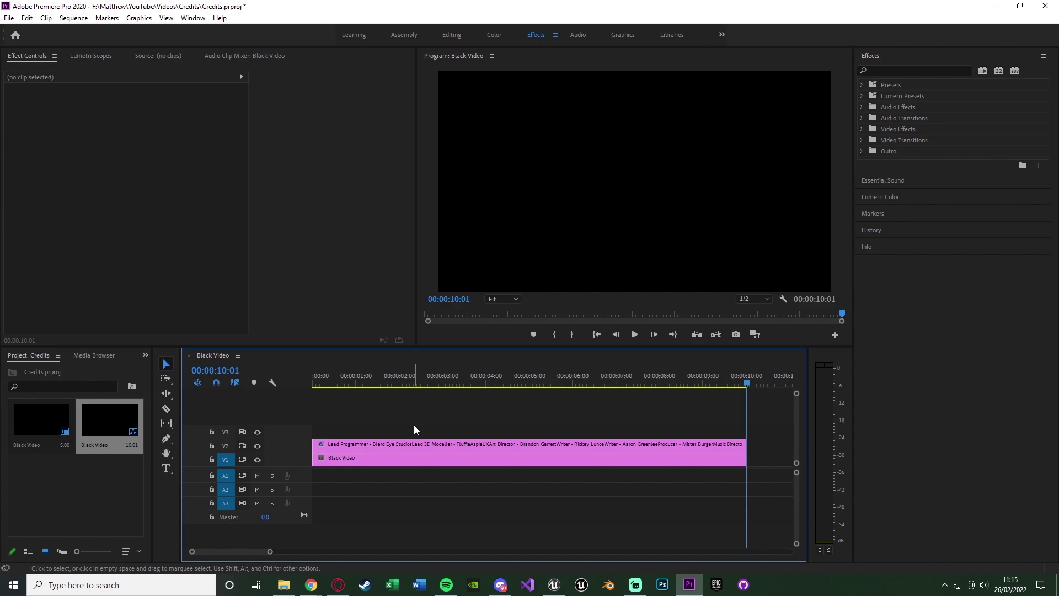
pyautogui.hotkey('ctrl', 'm')
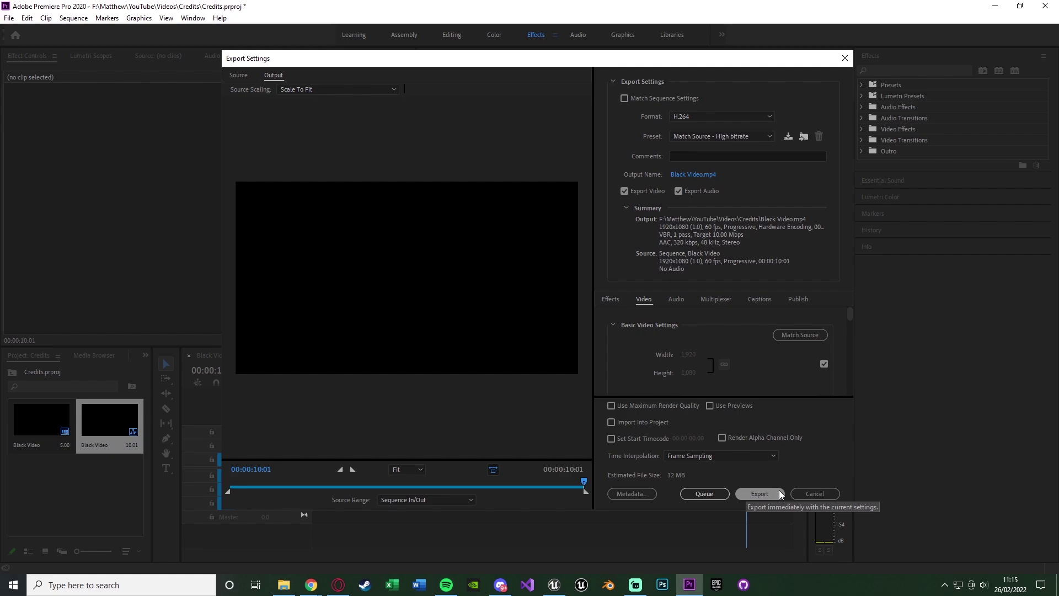
pyautogui.click(814, 494)
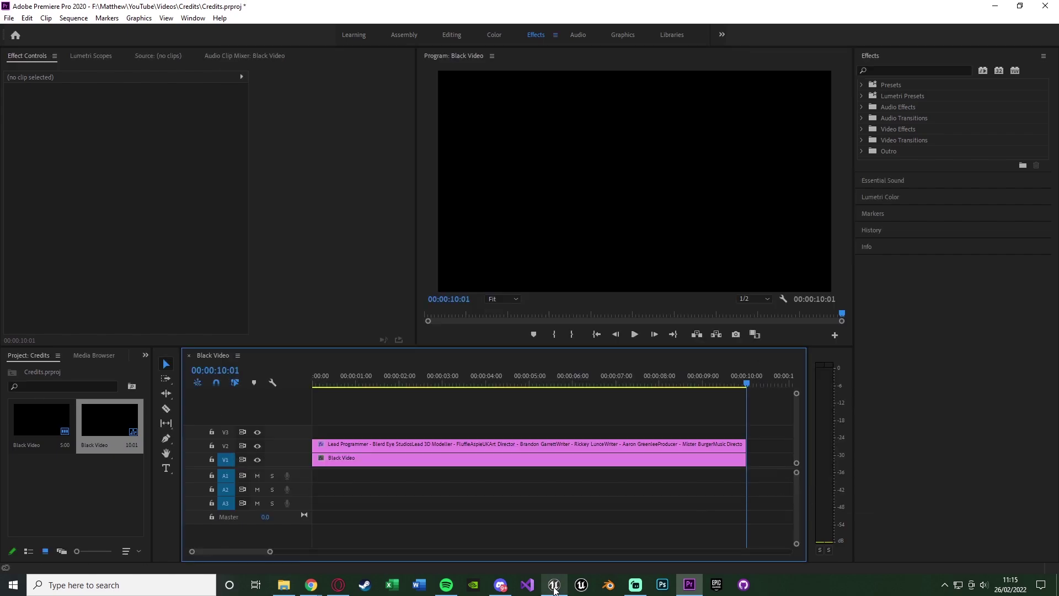
# Open the Movies folder in Unreal and fetch End Credits.mp4 from File Explorer
pyautogui.click(554, 586)
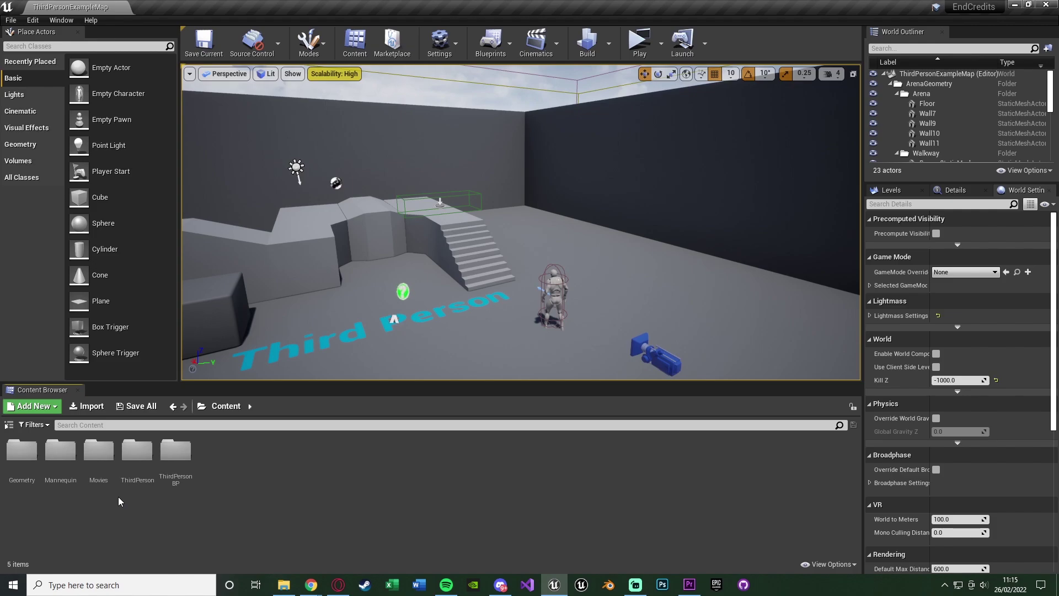
pyautogui.click(110, 474)
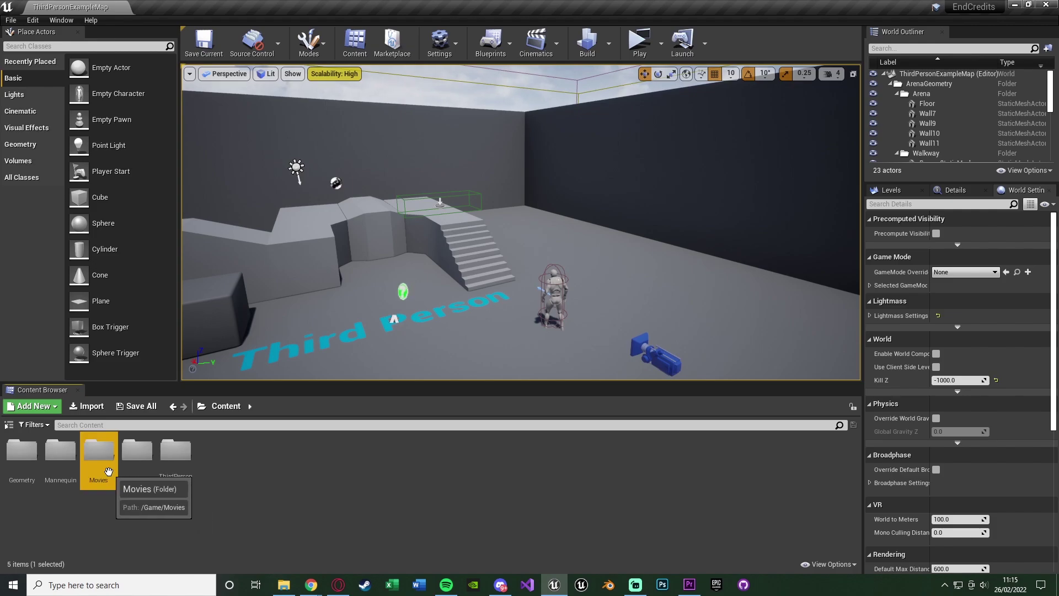
pyautogui.doubleClick(111, 475)
pyautogui.click(283, 584)
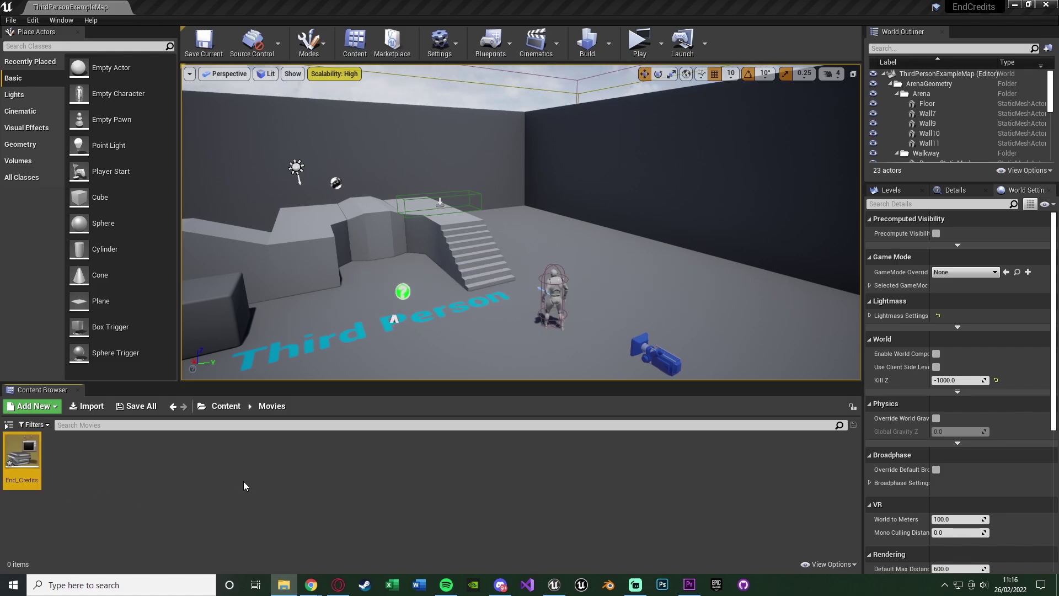
# Create a Media Player named CreditsMP with a video MediaTexture output
pyautogui.click(554, 584)
pyautogui.rightClick(88, 474)
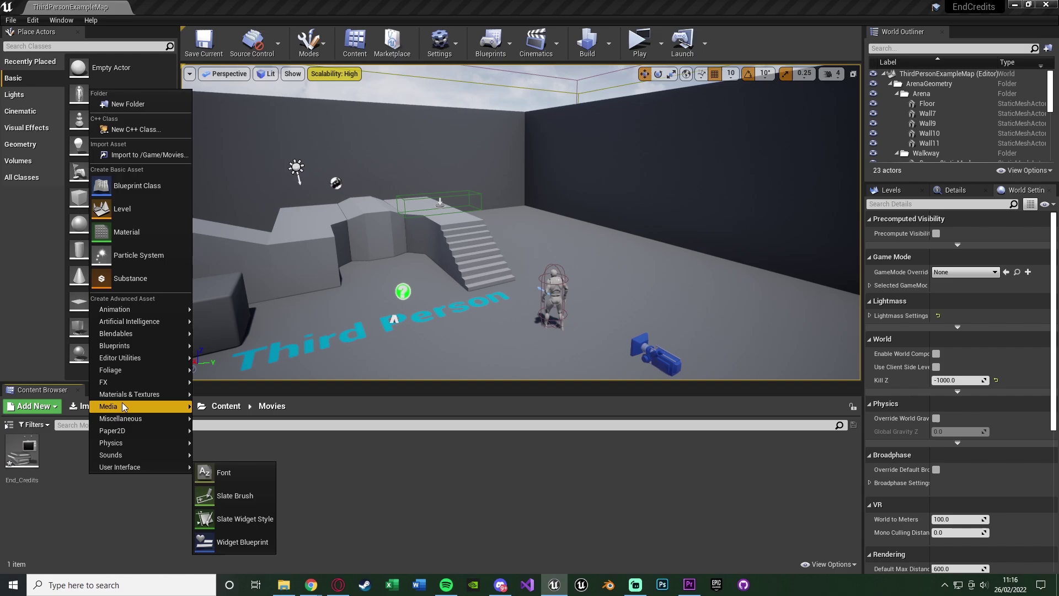
pyautogui.moveTo(121, 405)
pyautogui.click(278, 466)
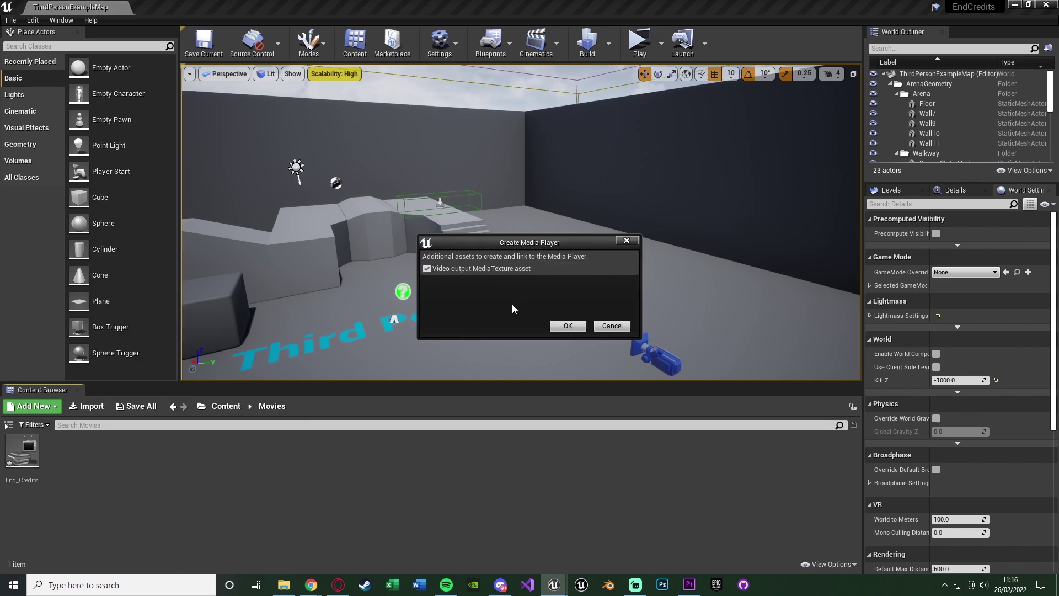
pyautogui.click(562, 329)
pyautogui.write('Cred')
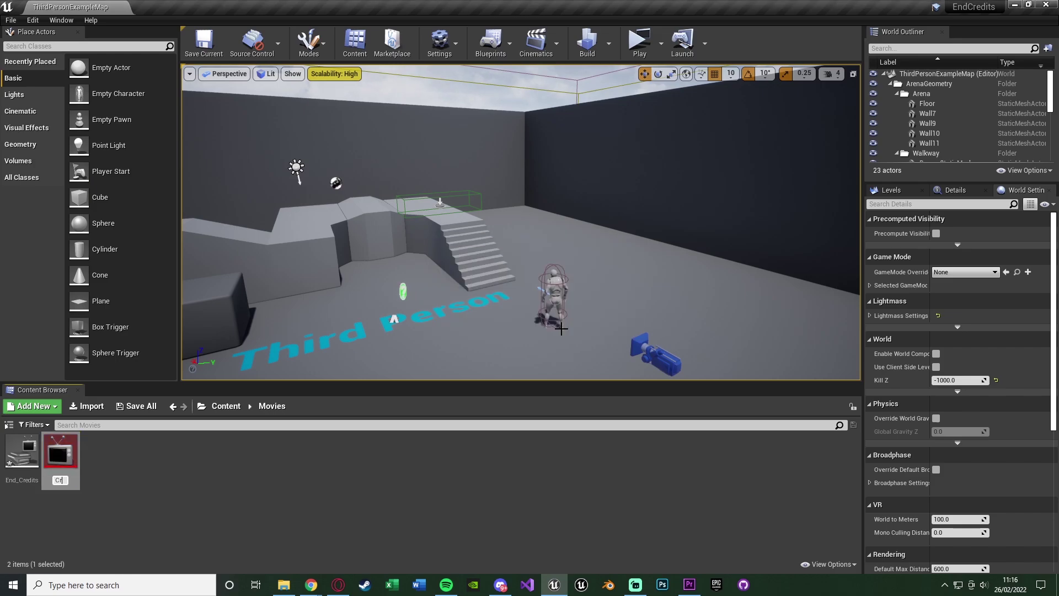
pyautogui.write('itsMP')
pyautogui.press('Return')
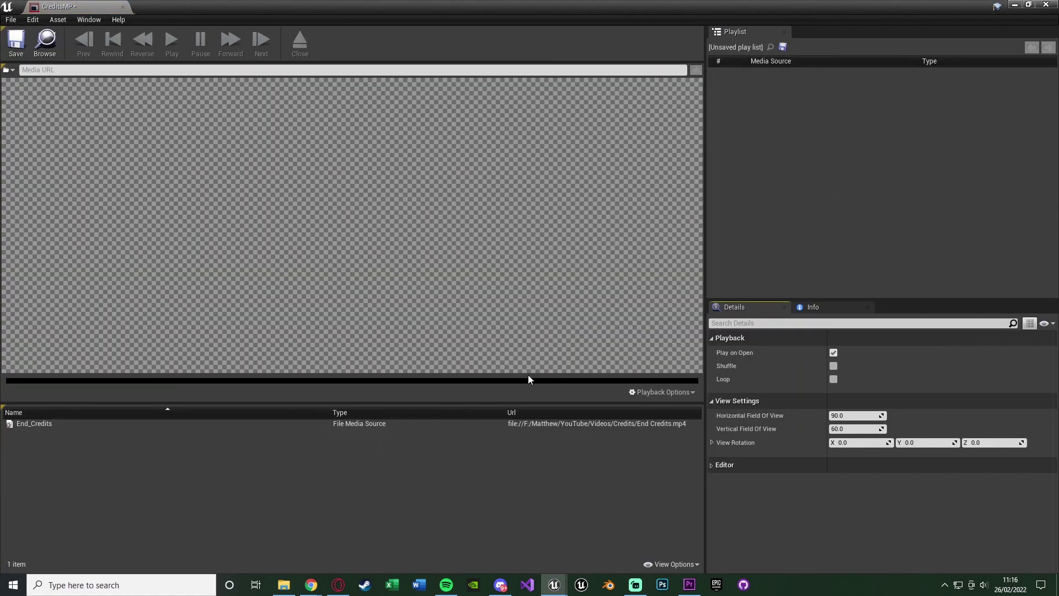
# Load End_Credits in the CreditsMP player and save it
pyautogui.click(48, 424)
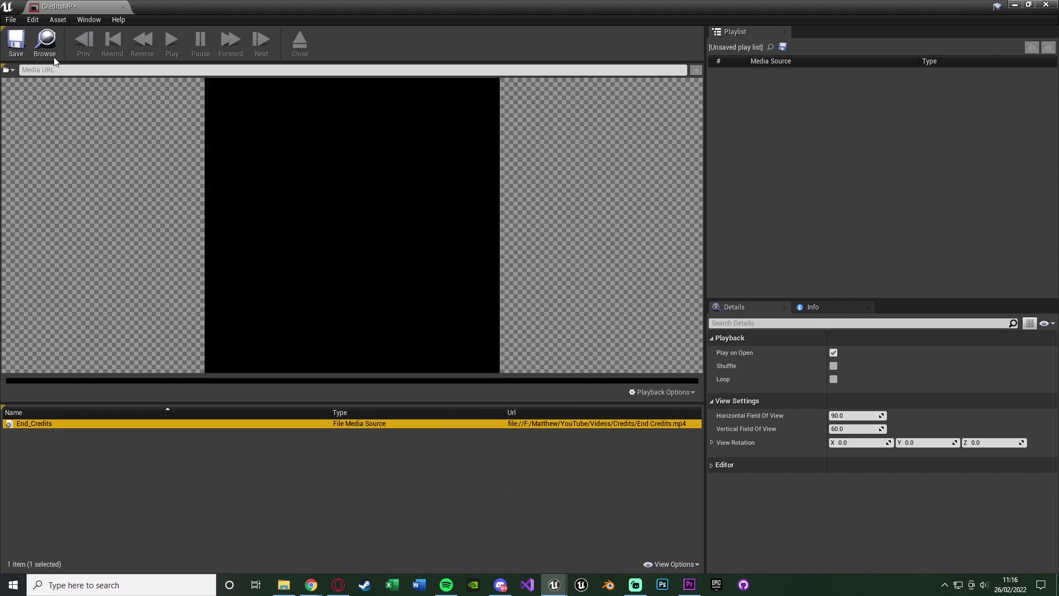
pyautogui.click(16, 43)
pyautogui.click(123, 7)
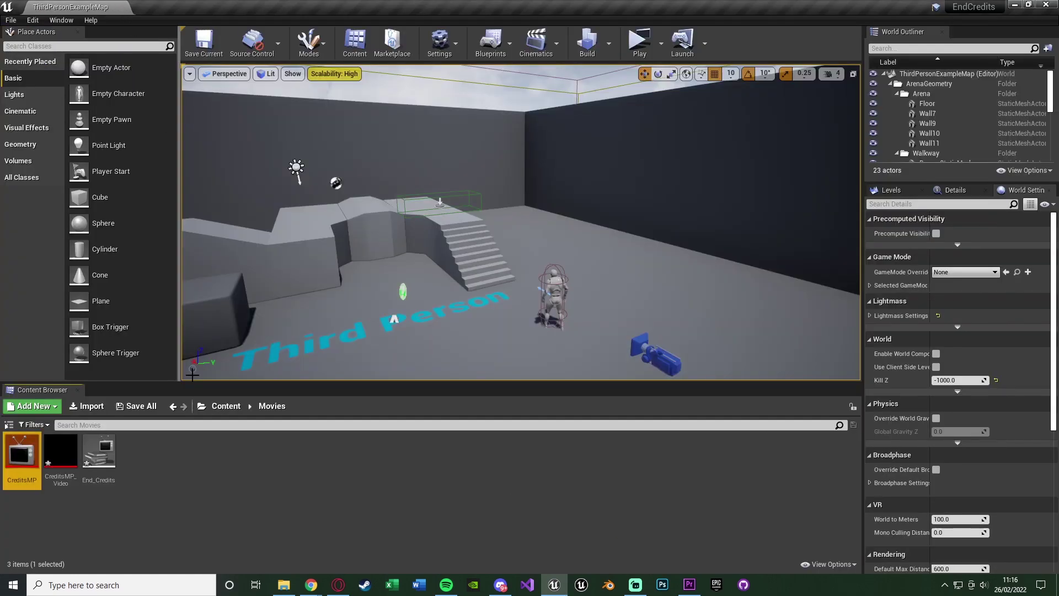
# Create the CreditsMP_Video_Mat material from the CreditsMP_Video texture
pyautogui.rightClick(62, 457)
pyautogui.click(125, 199)
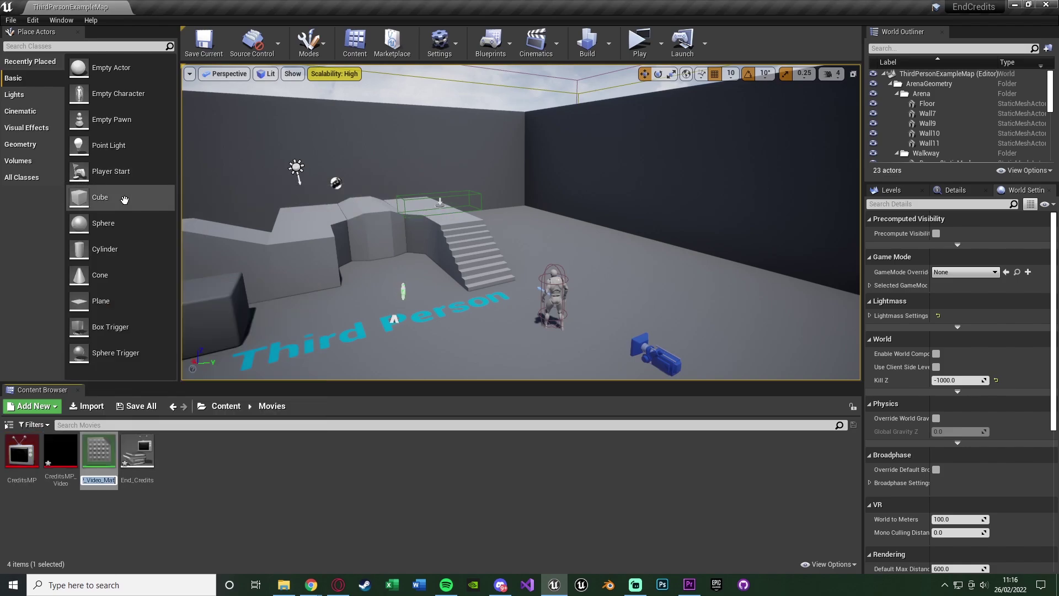
pyautogui.press('Return')
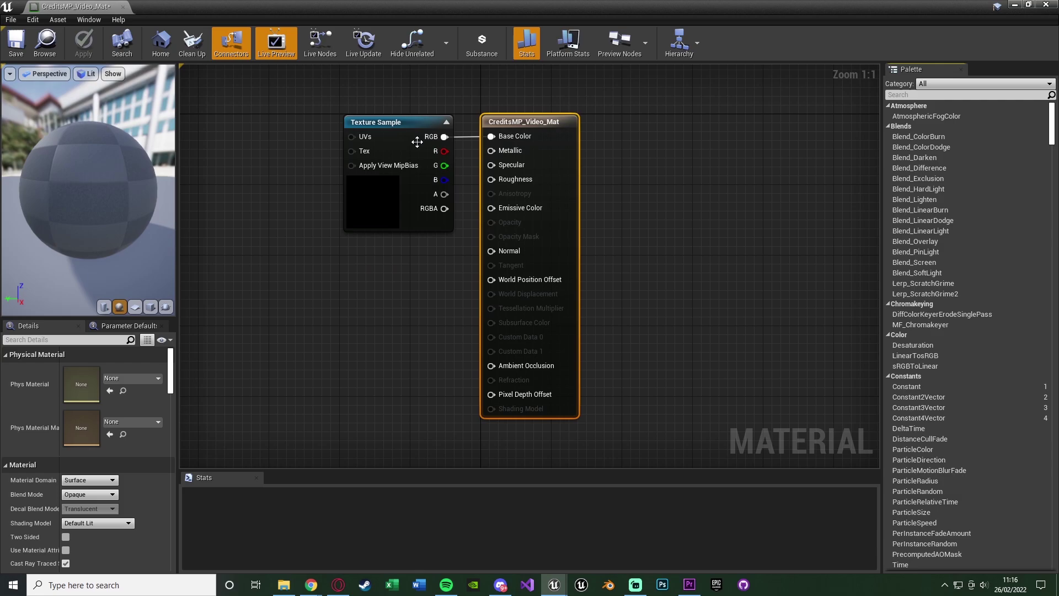
pyautogui.click(276, 307)
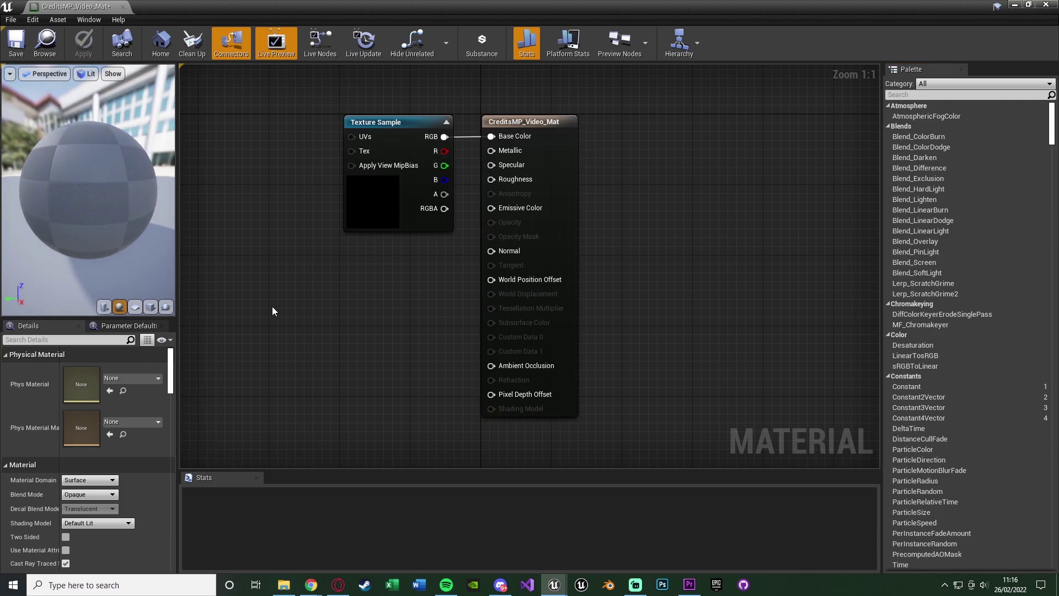
# Set Material Domain to User Interface, wire RGB into Final Color, apply and save
pyautogui.click(78, 480)
pyautogui.click(83, 532)
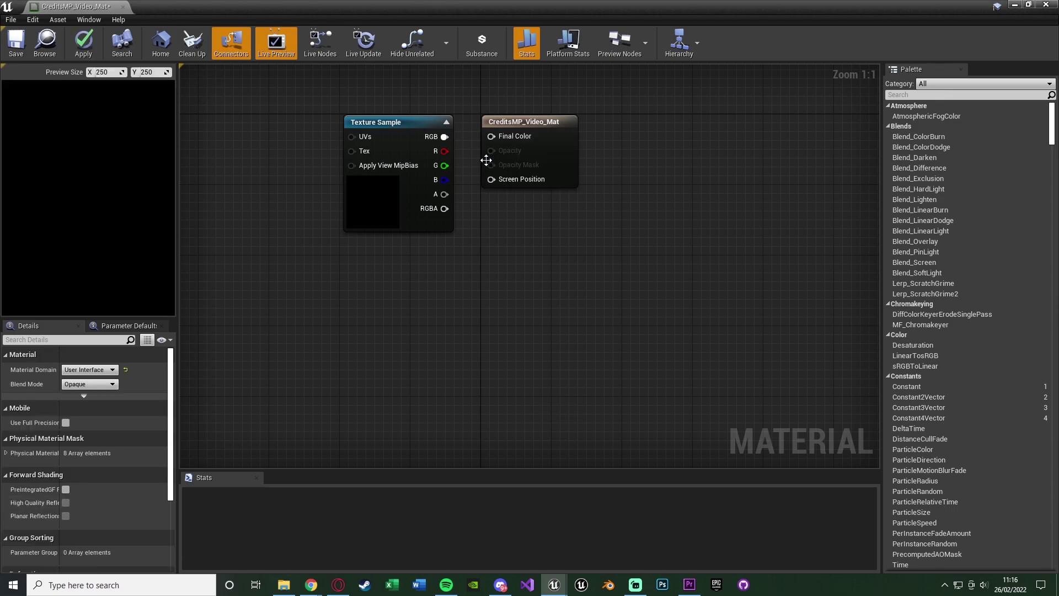
pyautogui.moveTo(444, 137); pyautogui.dragTo(491, 136)
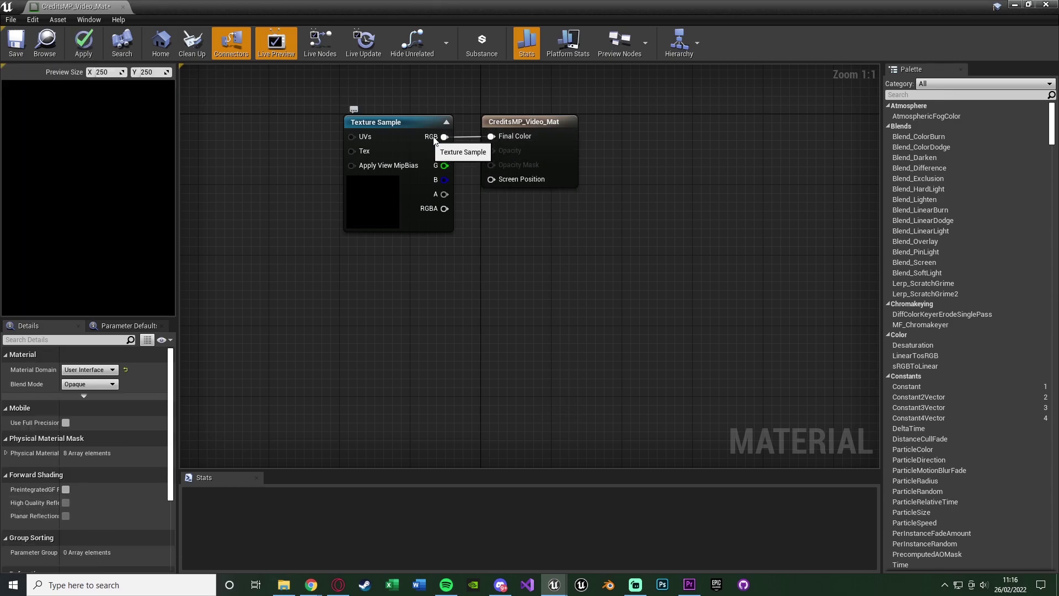
pyautogui.click(83, 46)
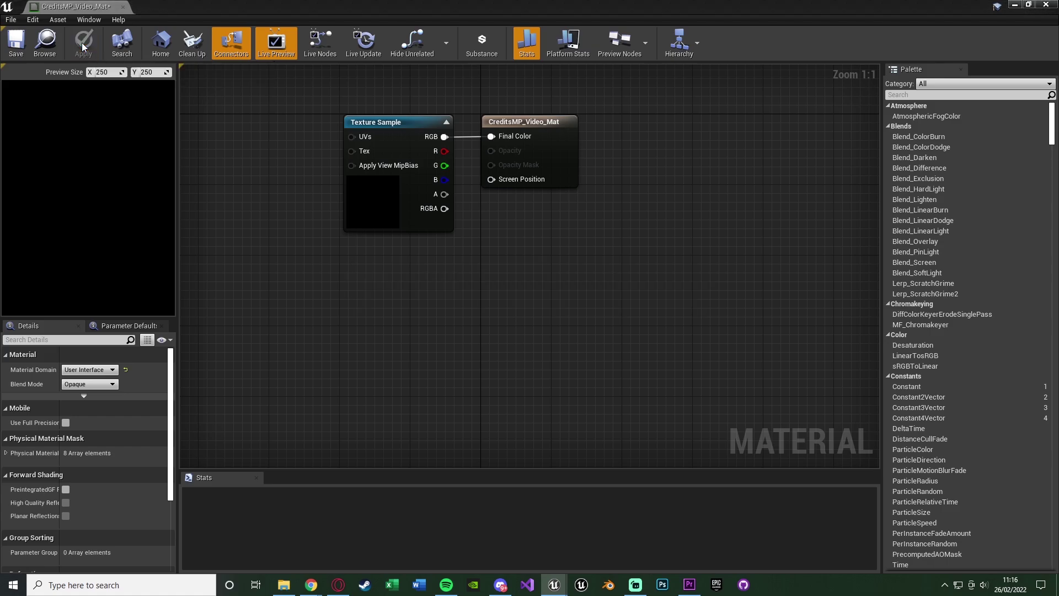
pyautogui.hotkey('ctrl', 's')
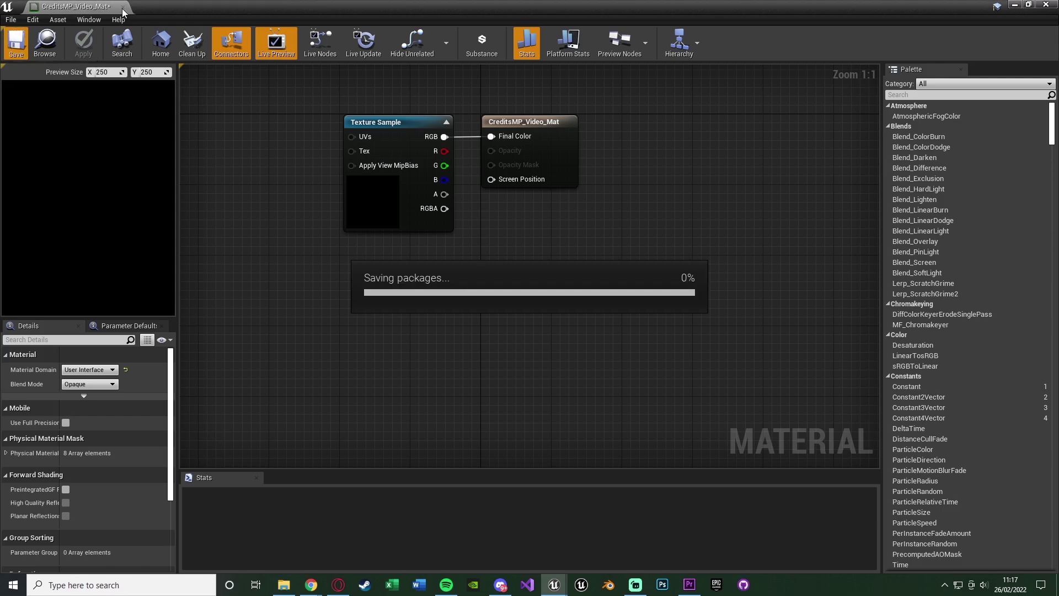
pyautogui.click(123, 8)
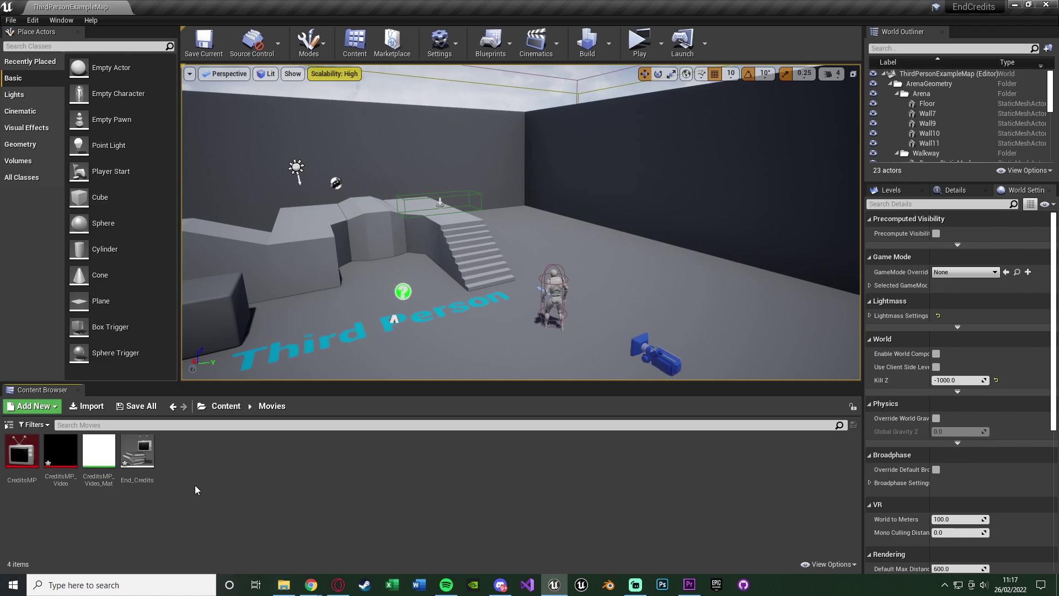
# Create and open a Widget Blueprint named CreditsW
pyautogui.rightClick(195, 486)
pyautogui.moveTo(214, 478)
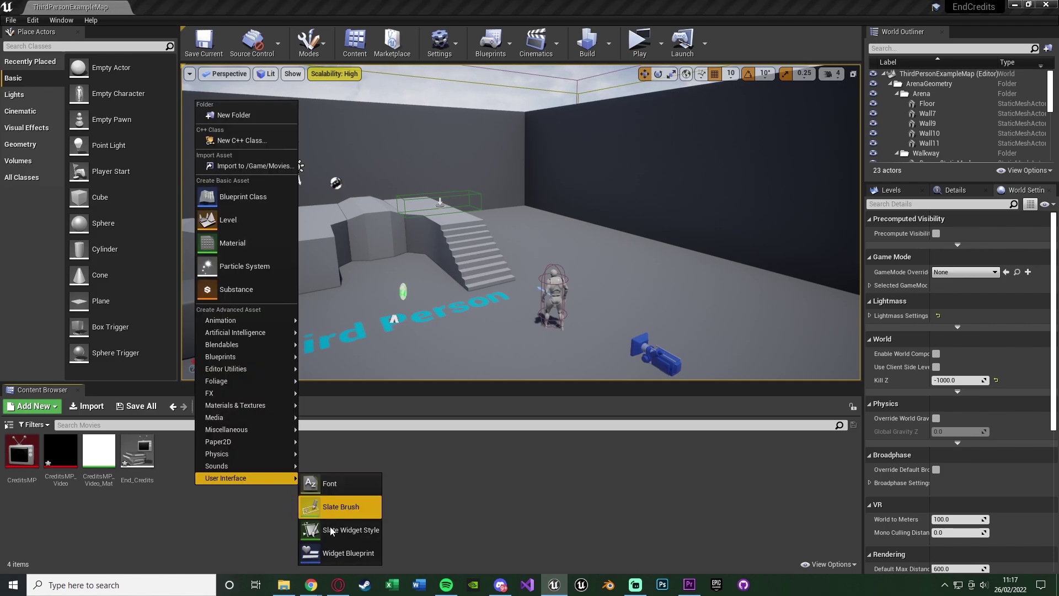
pyautogui.click(319, 552)
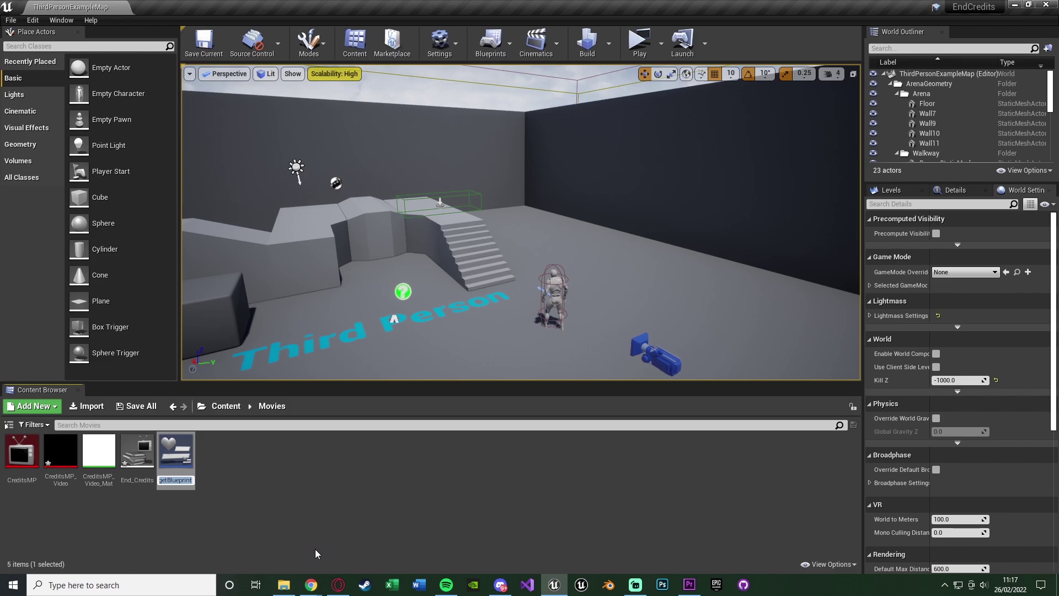
pyautogui.write('CreditsW')
pyautogui.press('Return')
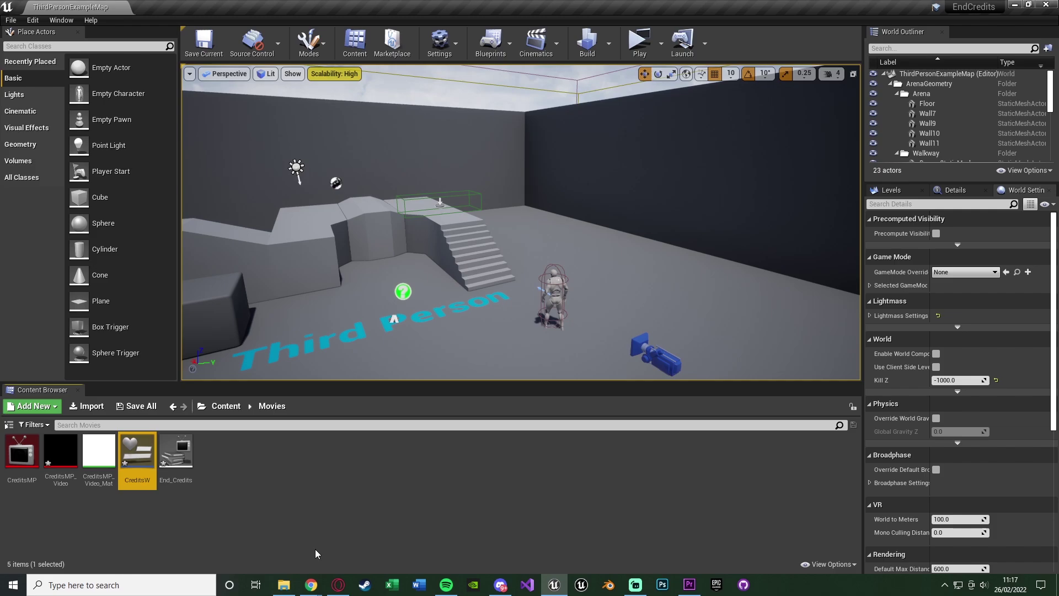
pyautogui.press('Return')
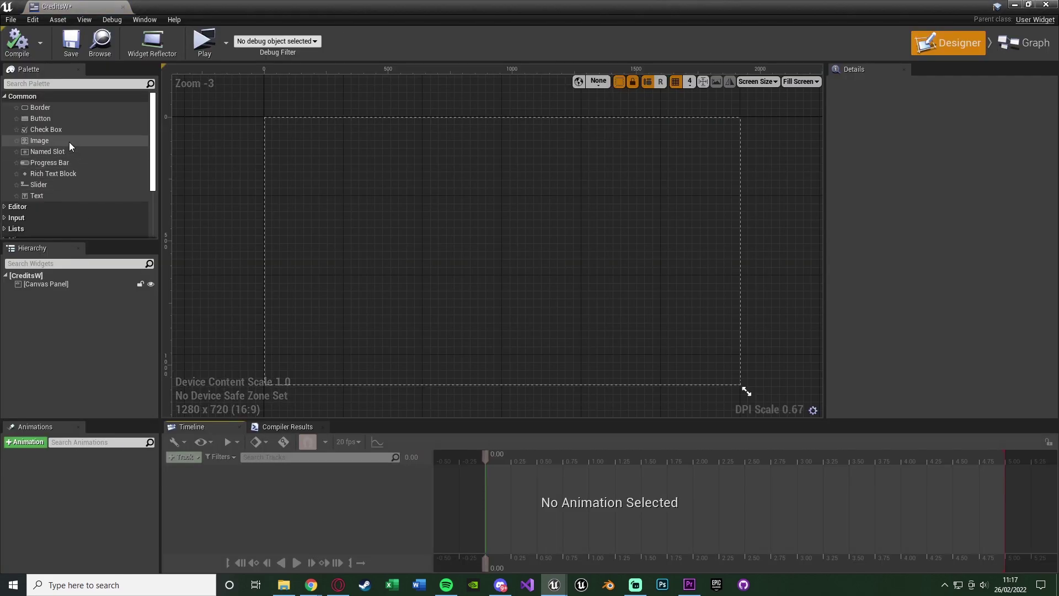
# Add an Image at position 0,0, size 1920×1080, anchored to fill the screen
pyautogui.moveTo(69, 143); pyautogui.dragTo(422, 166)
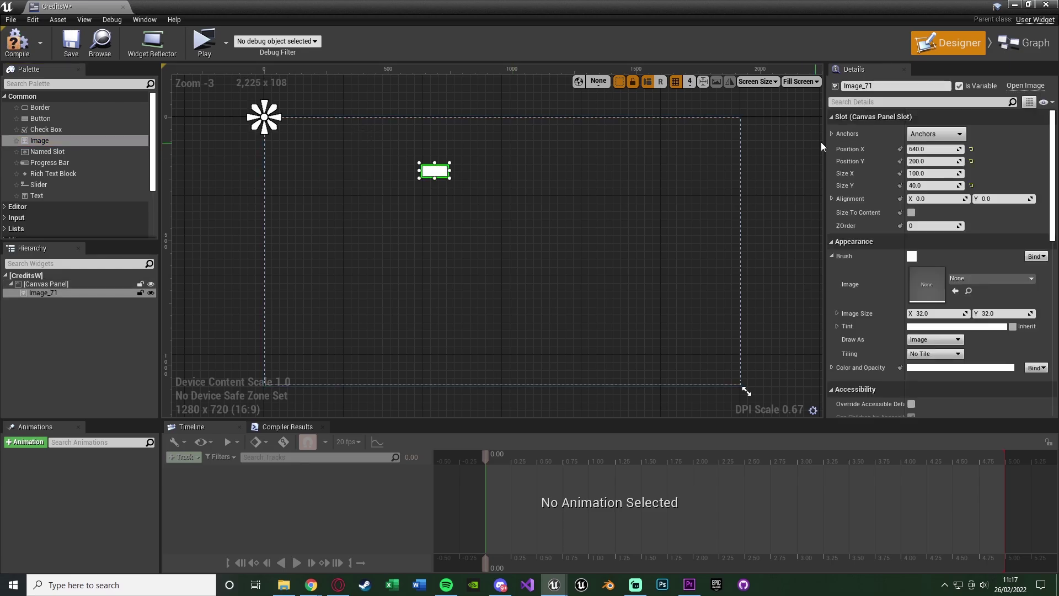
pyautogui.click(920, 149)
pyautogui.write('0')
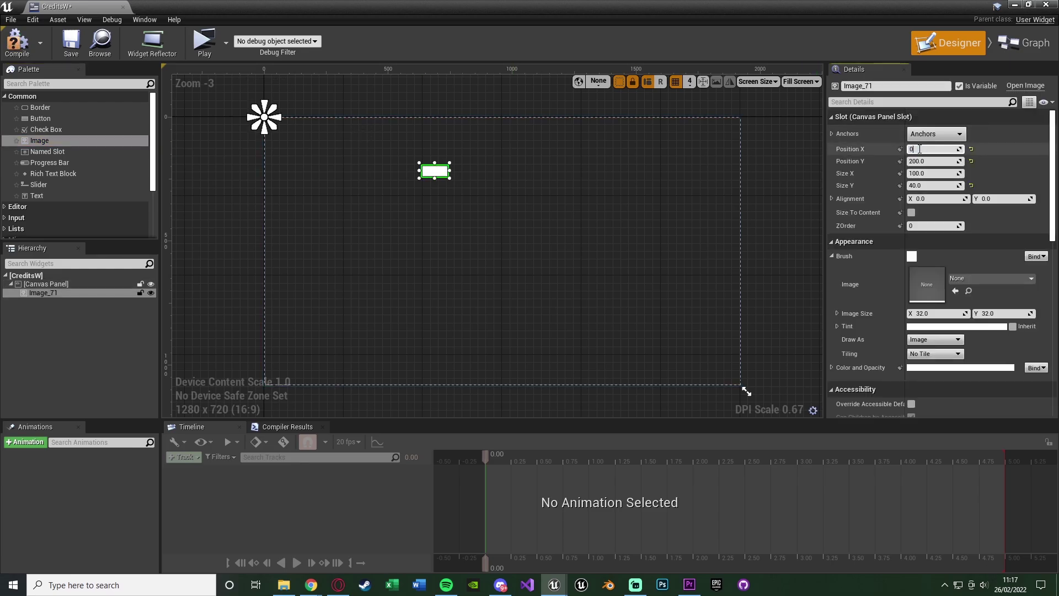
pyautogui.press('Tab')
pyautogui.write('0')
pyautogui.press('Tab')
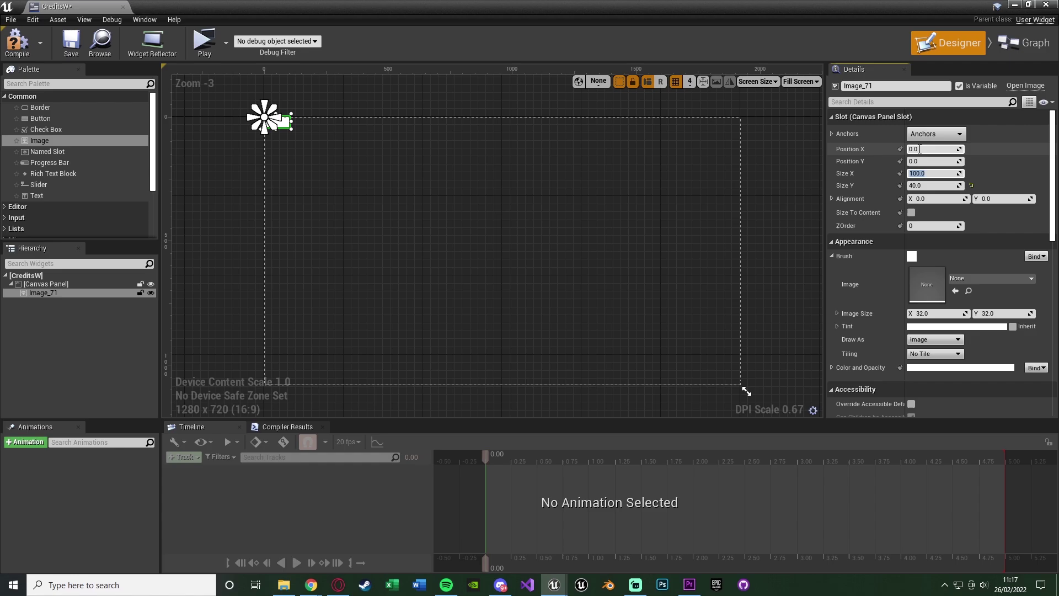
pyautogui.write('1920')
pyautogui.press('Tab')
pyautogui.write('1080')
pyautogui.press('Return')
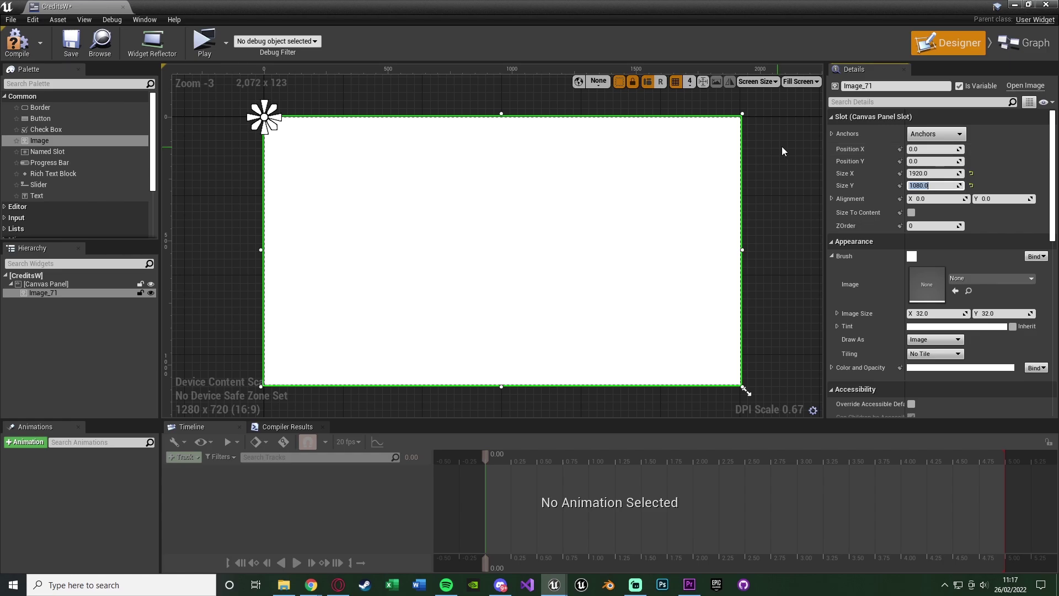
pyautogui.click(932, 135)
pyautogui.click(1038, 274)
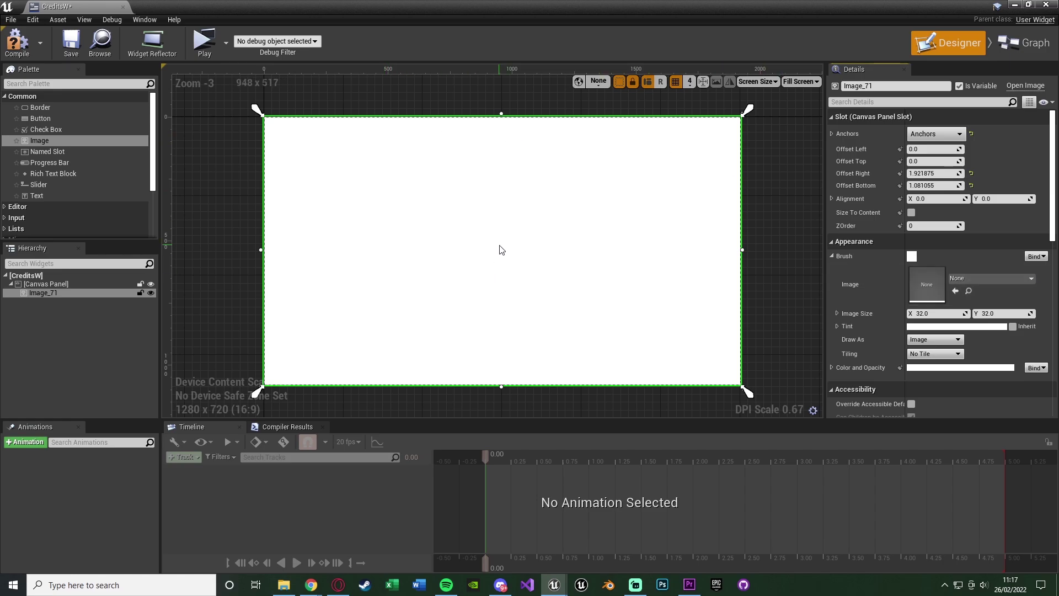
# Search 'cred' to set Image_71's brush to CreditsMP_Video_Mat, then save CreditsW
pyautogui.click(965, 281)
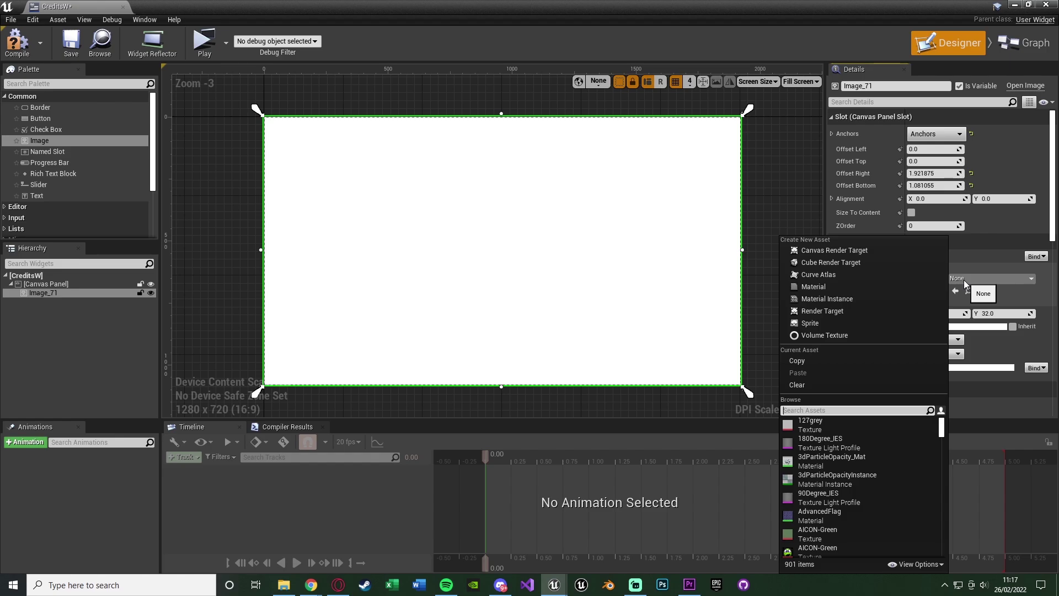
pyautogui.write('endcr')
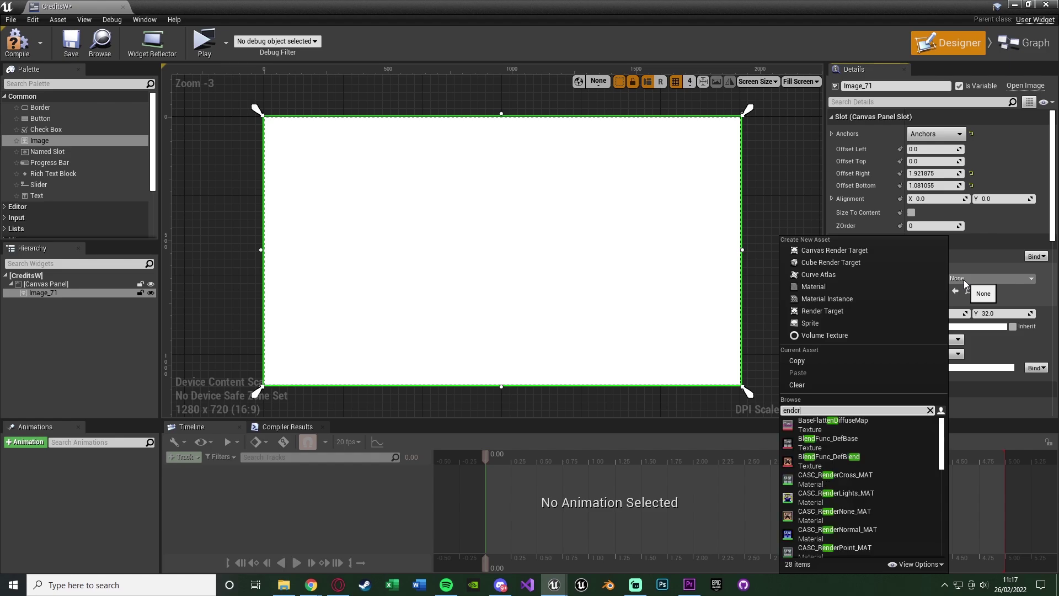
pyautogui.press('BackSpace')
pyautogui.press('BackSpace')
pyautogui.write('_')
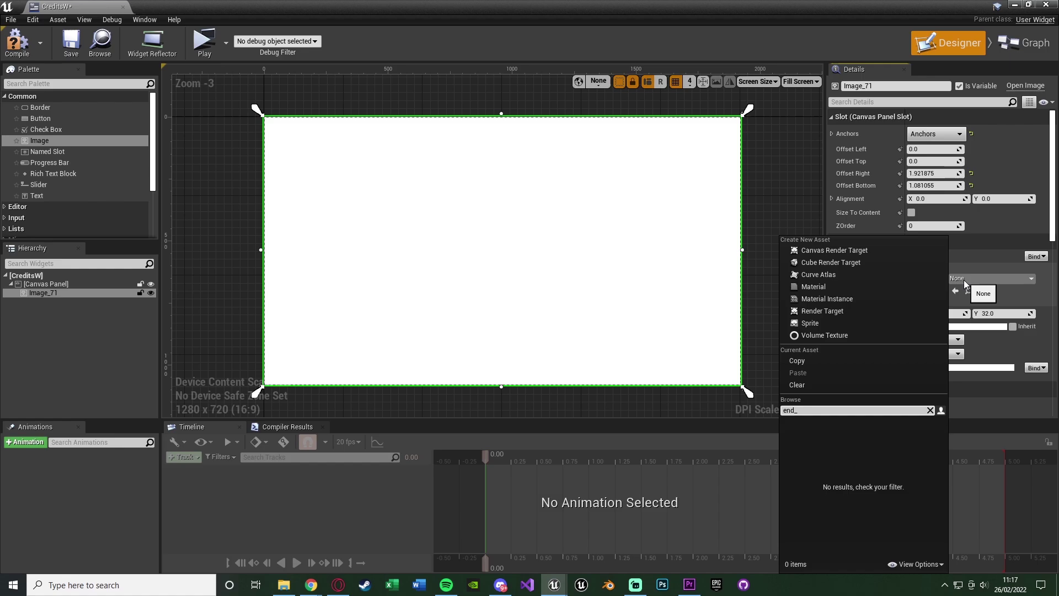
pyautogui.press('BackSpace')
pyautogui.press('BackSpace')
pyautogui.press('BackSpace')
pyautogui.press('BackSpace')
pyautogui.write('cred')
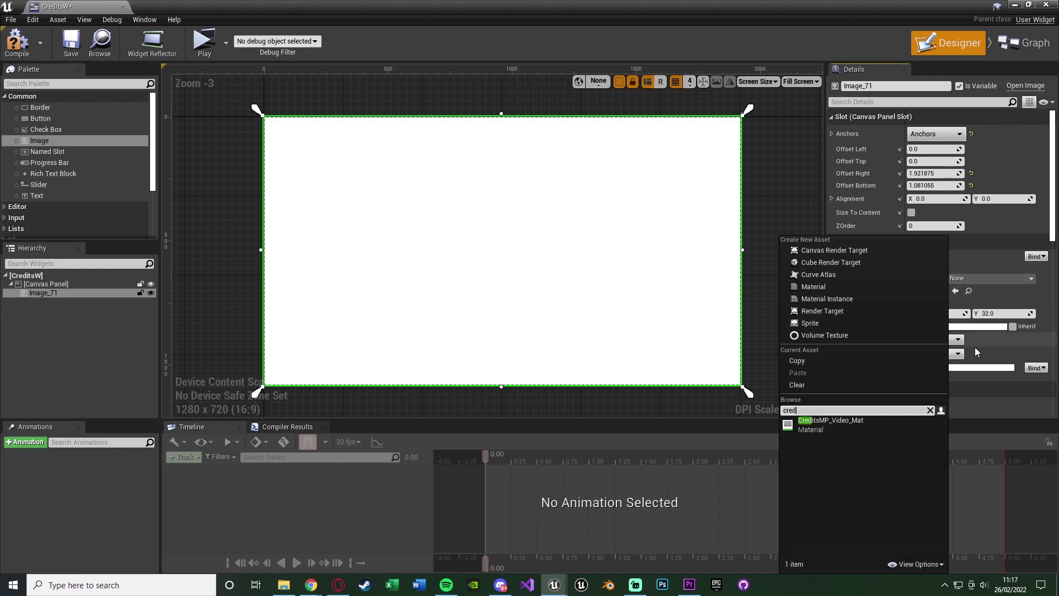
pyautogui.click(858, 425)
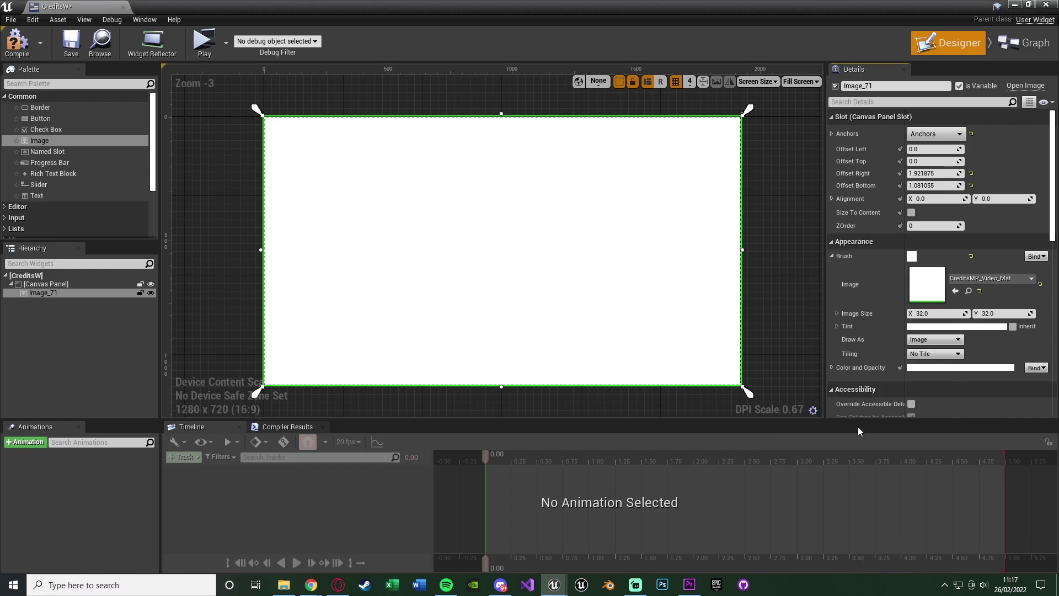
pyautogui.click(71, 41)
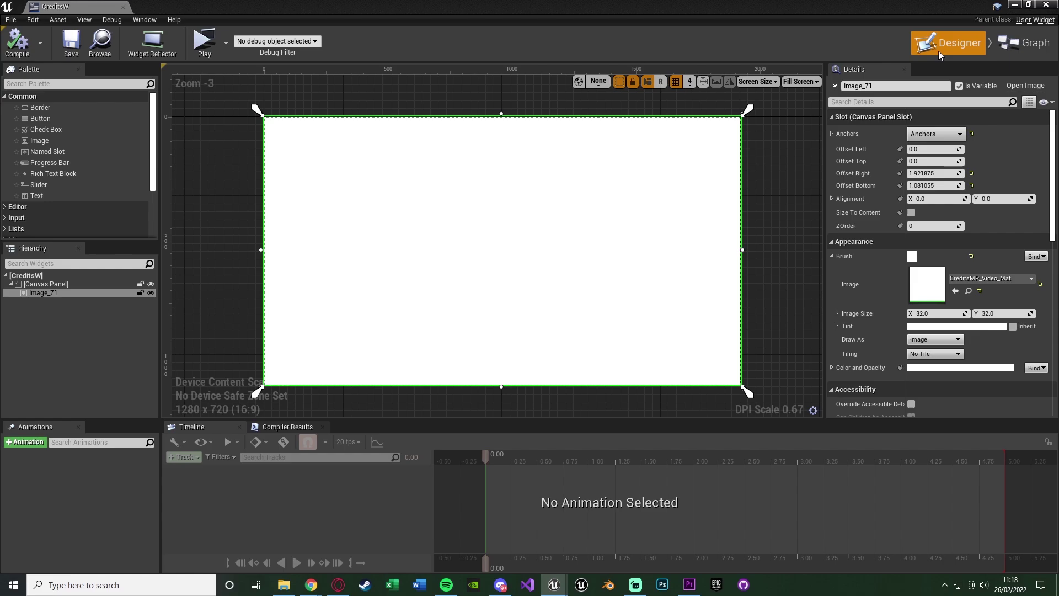
# Delete Event Pre Construct and Event Tick from the graph, keeping Event Construct
pyautogui.click(1025, 43)
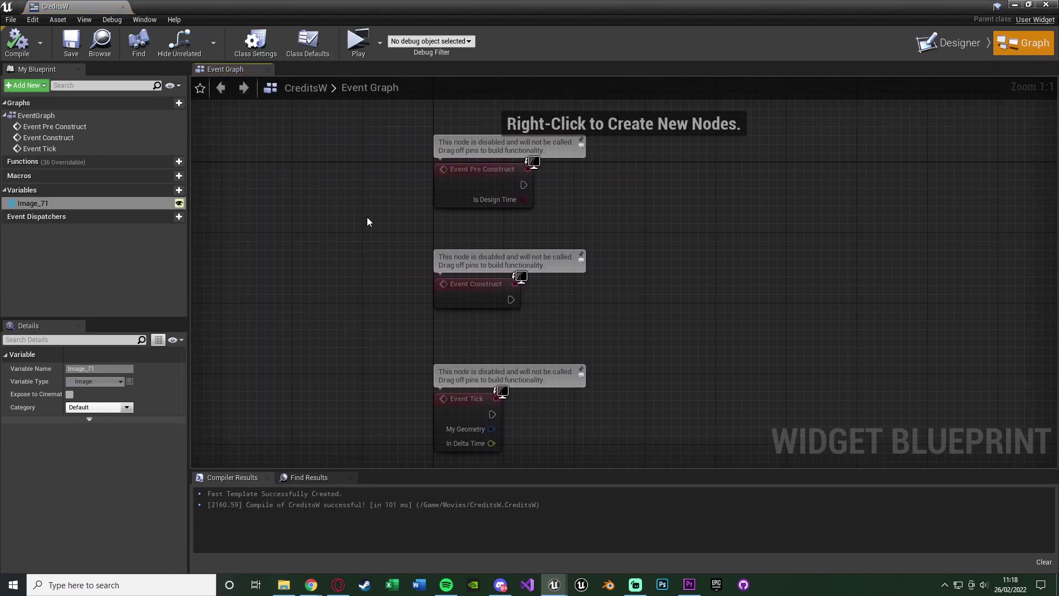
pyautogui.click(484, 171)
pyautogui.press('Delete')
pyautogui.click(467, 398)
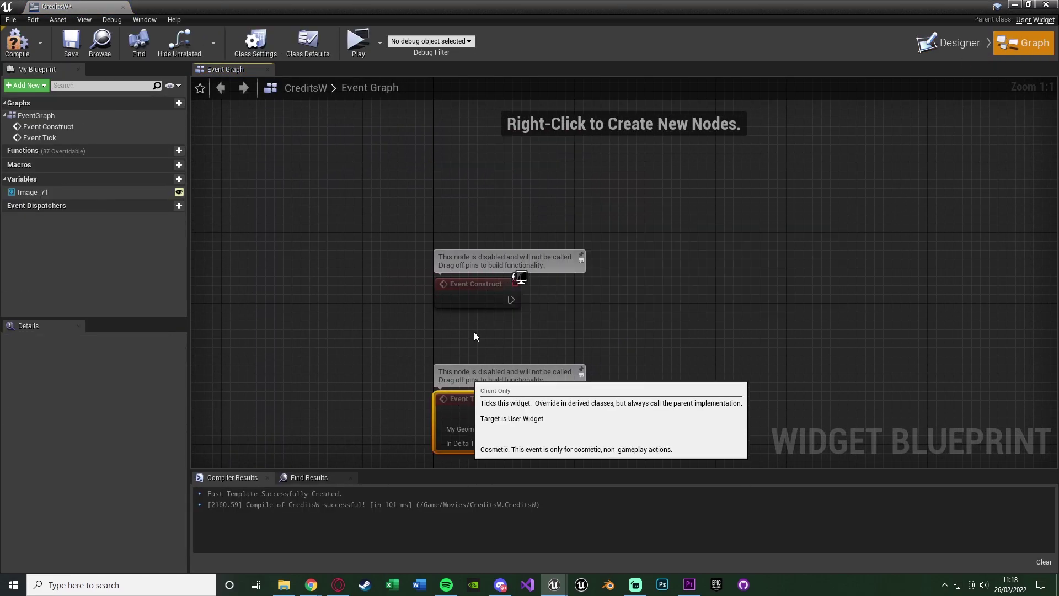
pyautogui.press('Delete')
pyautogui.moveTo(462, 299); pyautogui.dragTo(462, 184)
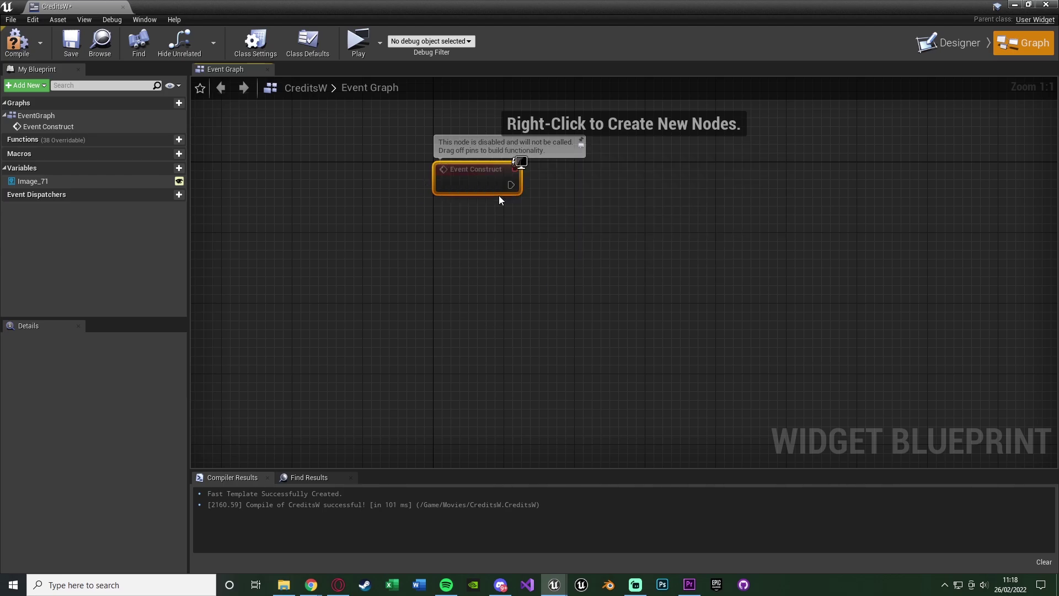
pyautogui.moveTo(429, 207); pyautogui.dragTo(405, 272, button='right')
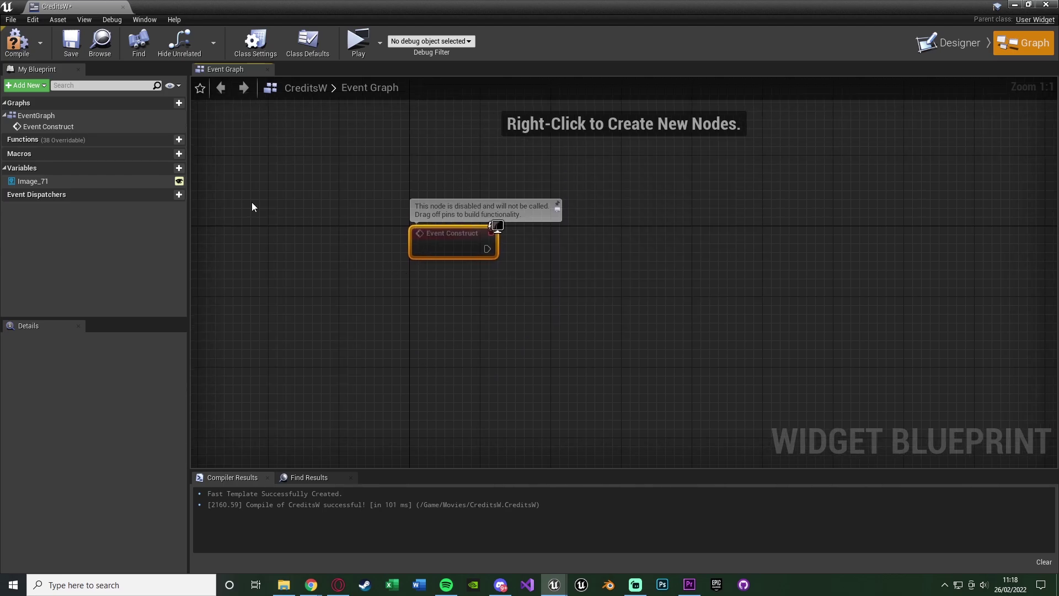
# Add a Media Player variable CreditsMP with default value CreditsMP, compiling first
pyautogui.click(168, 171)
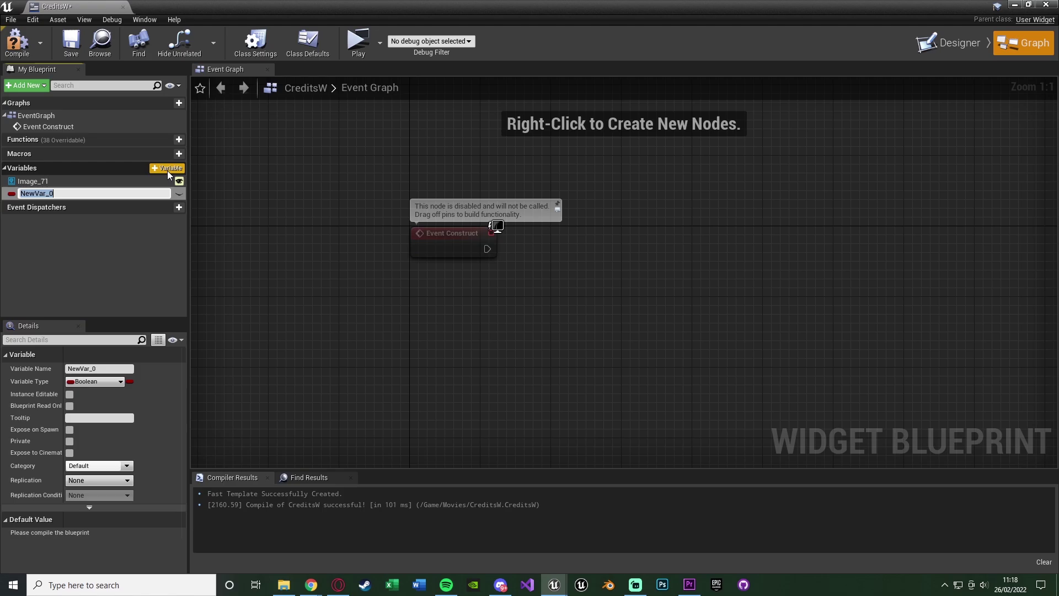
pyautogui.write('CreditsMP')
pyautogui.press('Return')
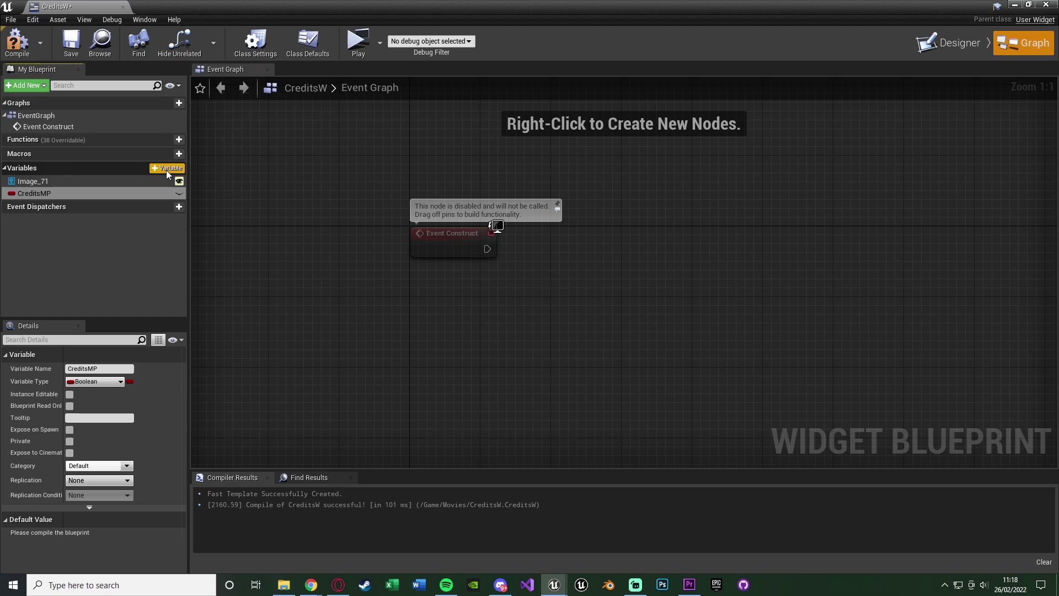
pyautogui.click(109, 384)
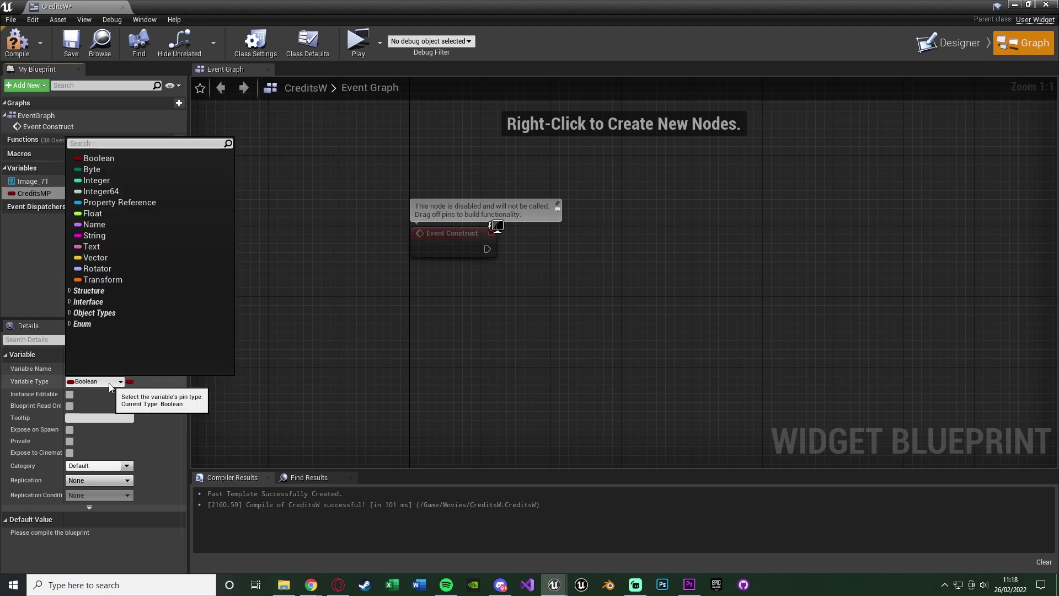
pyautogui.write('media')
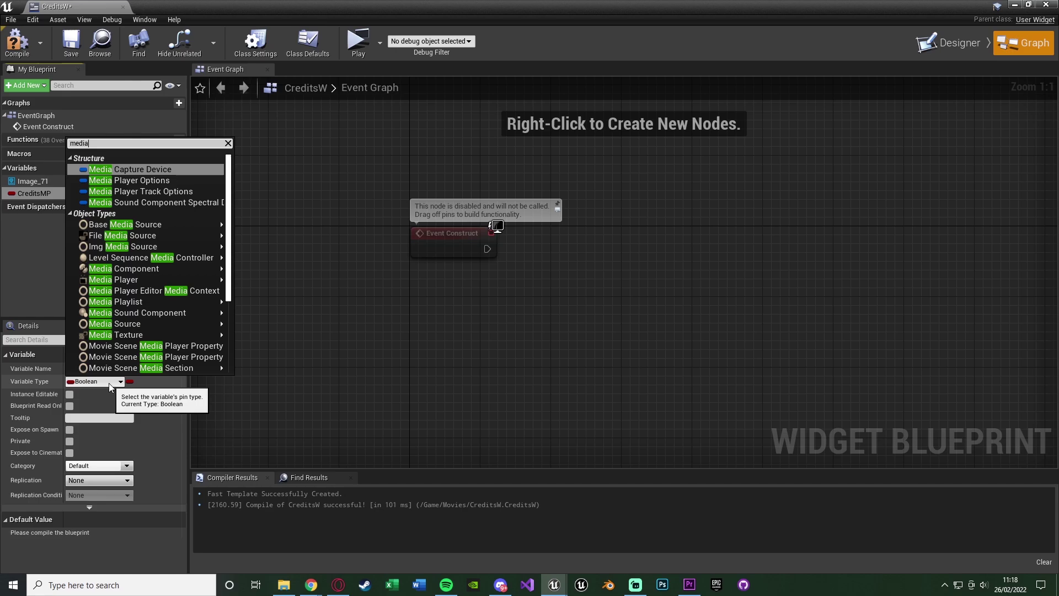
pyautogui.click(128, 279)
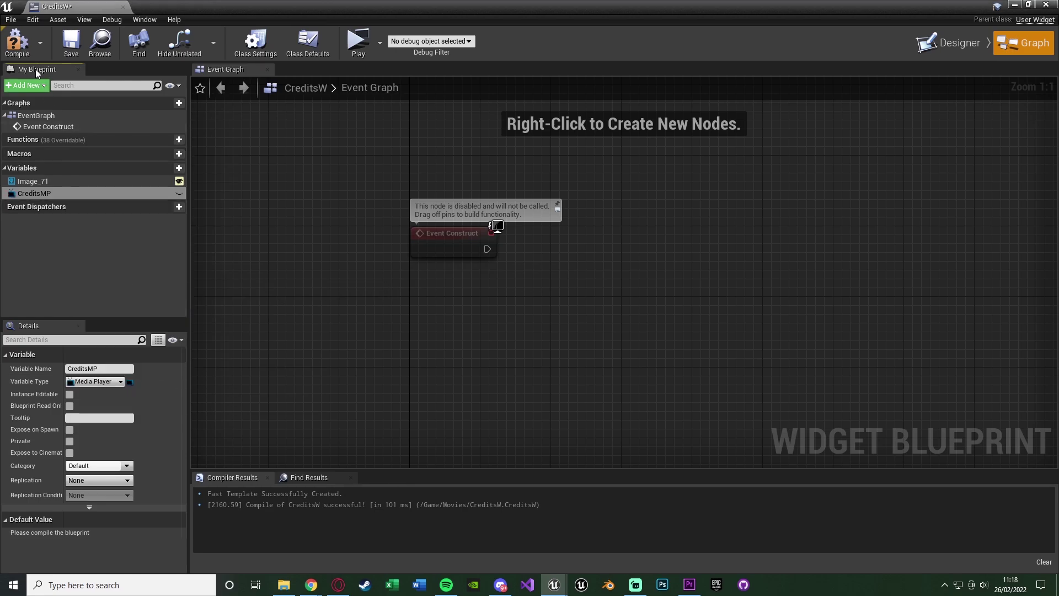
pyautogui.click(18, 45)
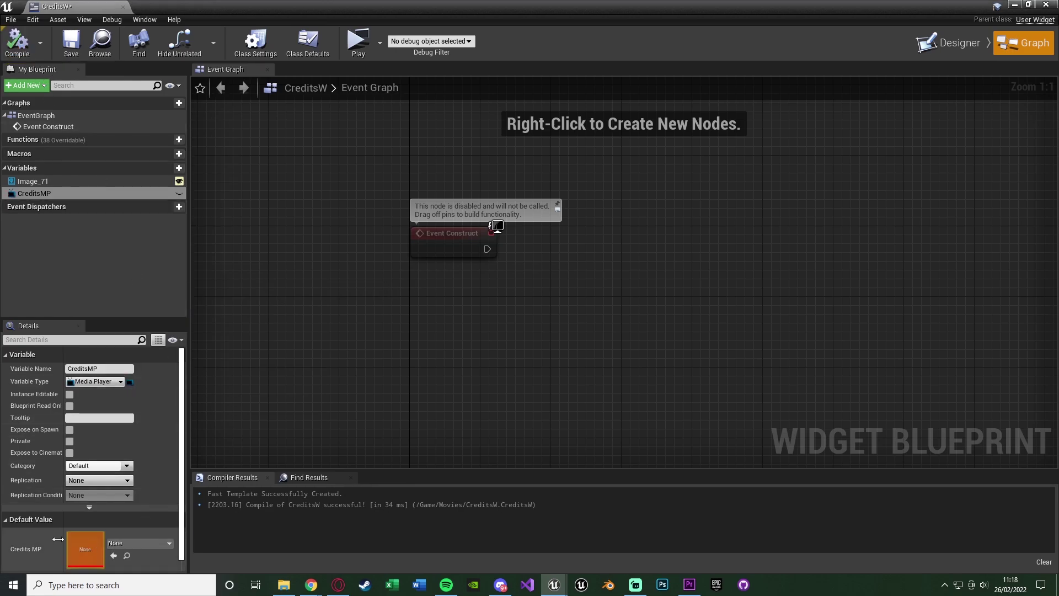
pyautogui.click(117, 545)
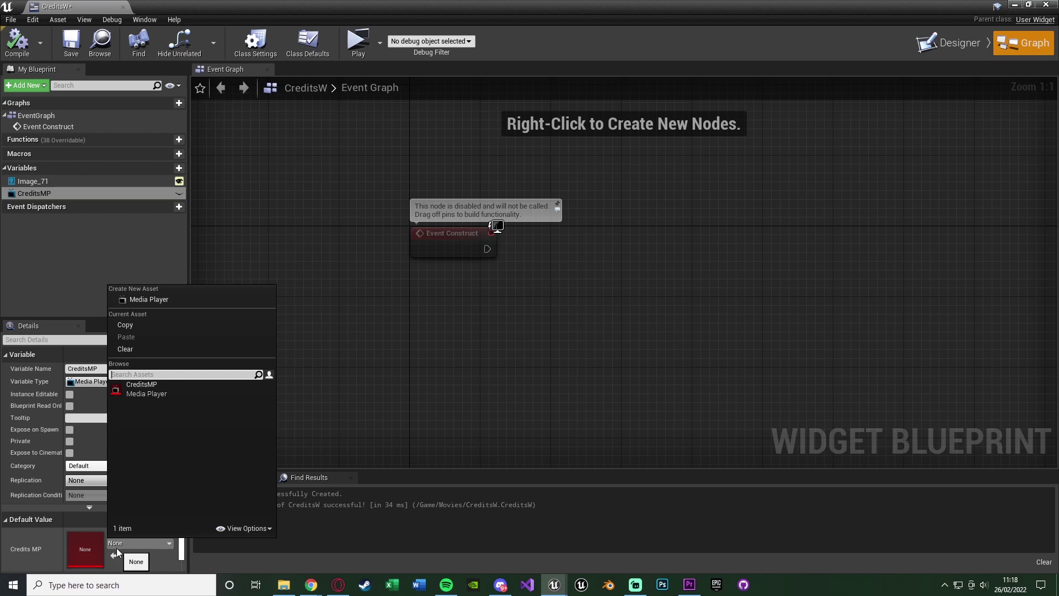
pyautogui.click(175, 391)
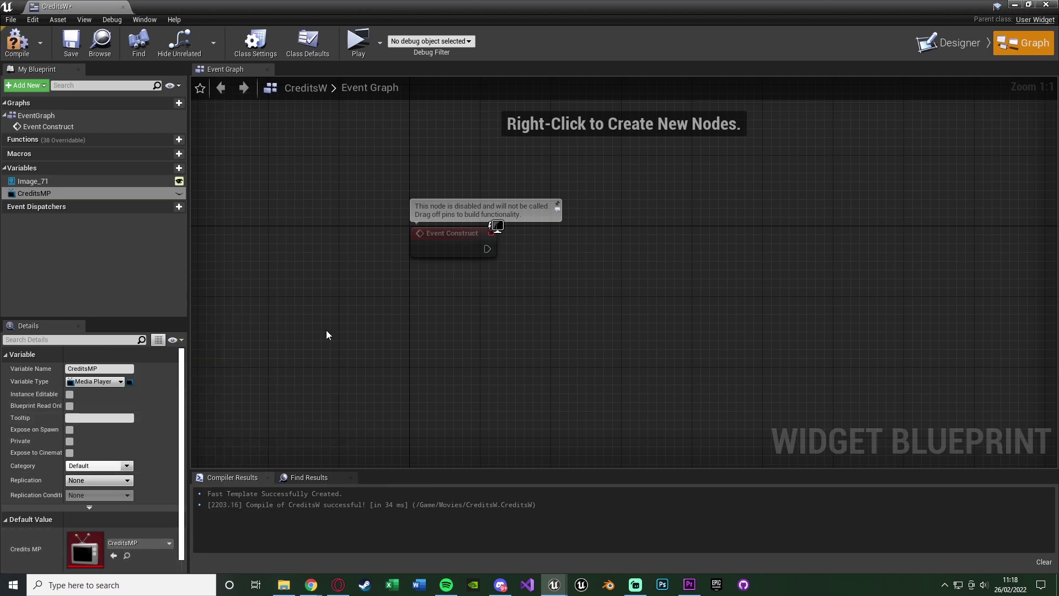
# Wire Event Construct to an Open Source node on CreditsMP using End_Credits
pyautogui.moveTo(326, 330); pyautogui.dragTo(290, 332, button='right')
pyautogui.moveTo(101, 192); pyautogui.dragTo(497, 251)
pyautogui.write('open sour')
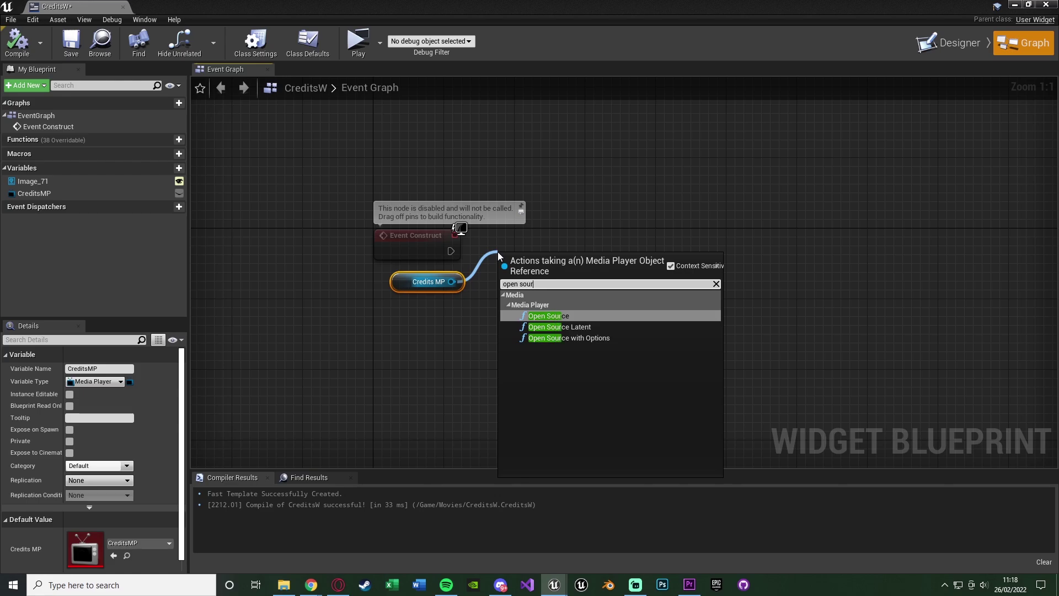
pyautogui.press('Return')
pyautogui.moveTo(506, 286); pyautogui.dragTo(452, 251)
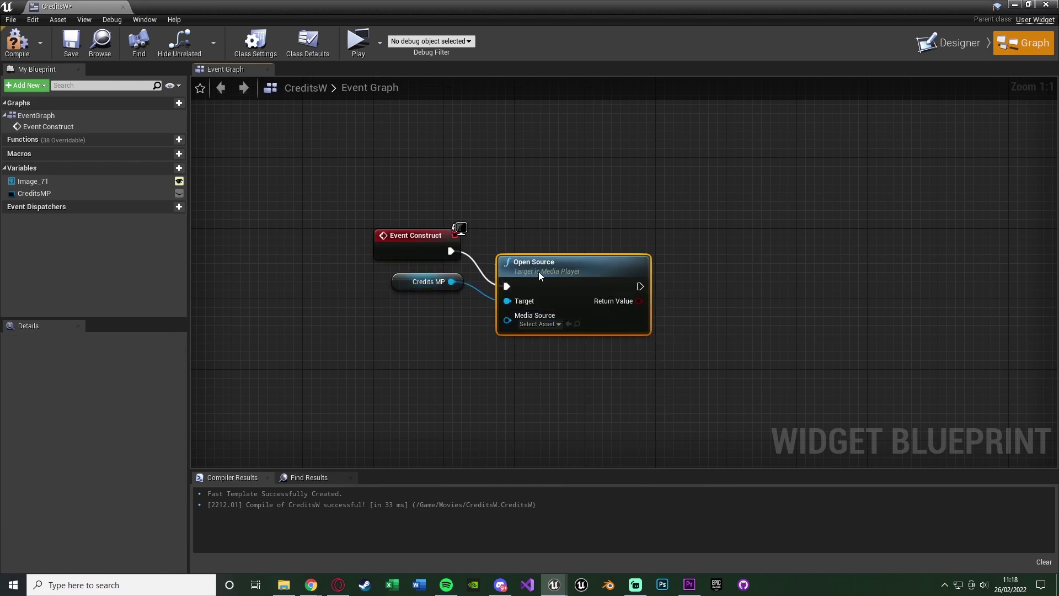
pyautogui.moveTo(538, 271); pyautogui.dragTo(521, 237)
pyautogui.click(522, 288)
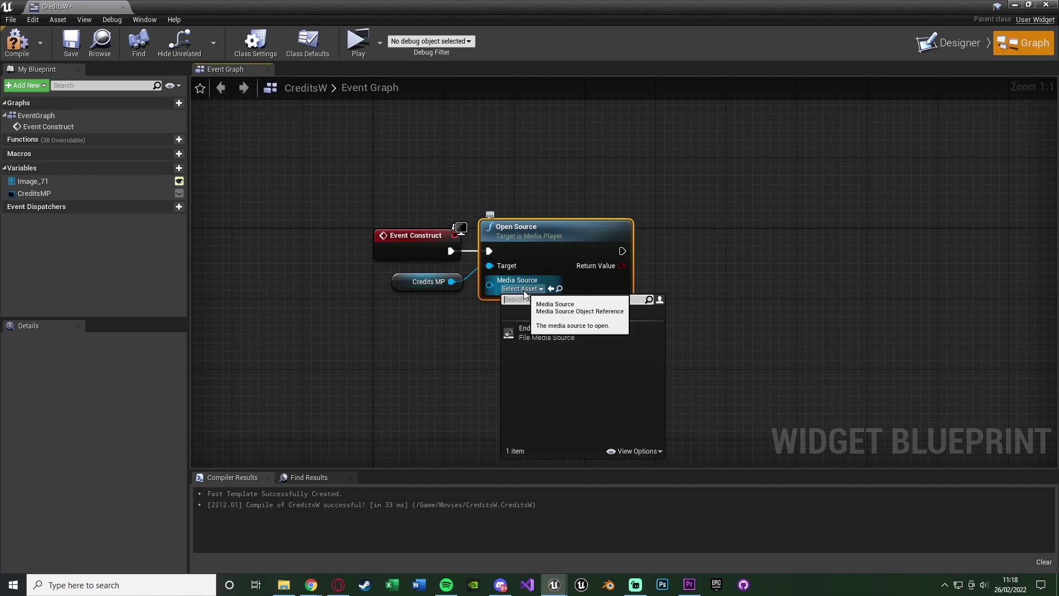
pyautogui.click(552, 330)
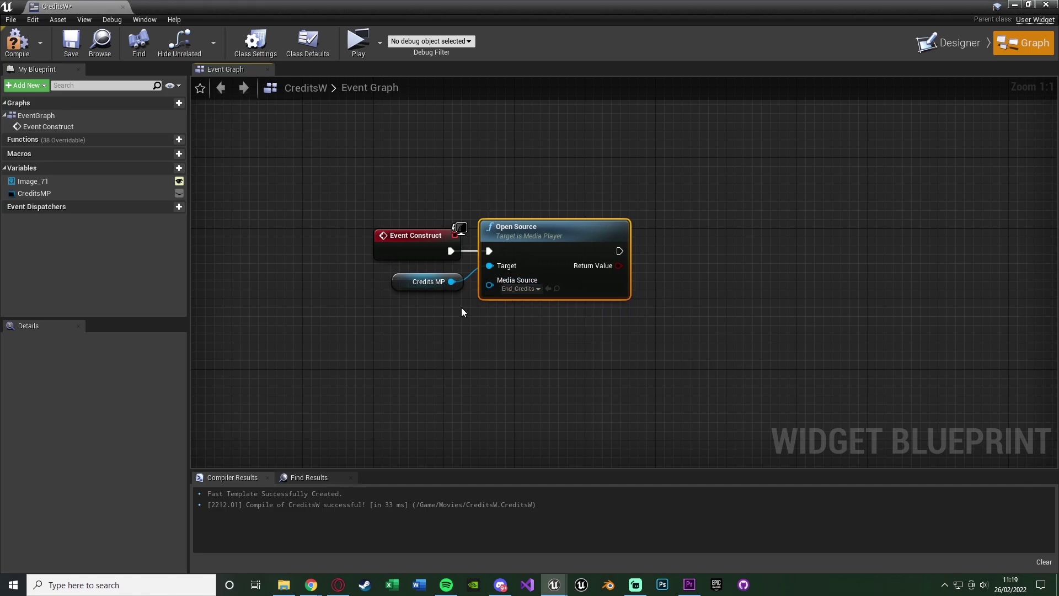
pyautogui.moveTo(575, 317); pyautogui.dragTo(494, 325, button='right')
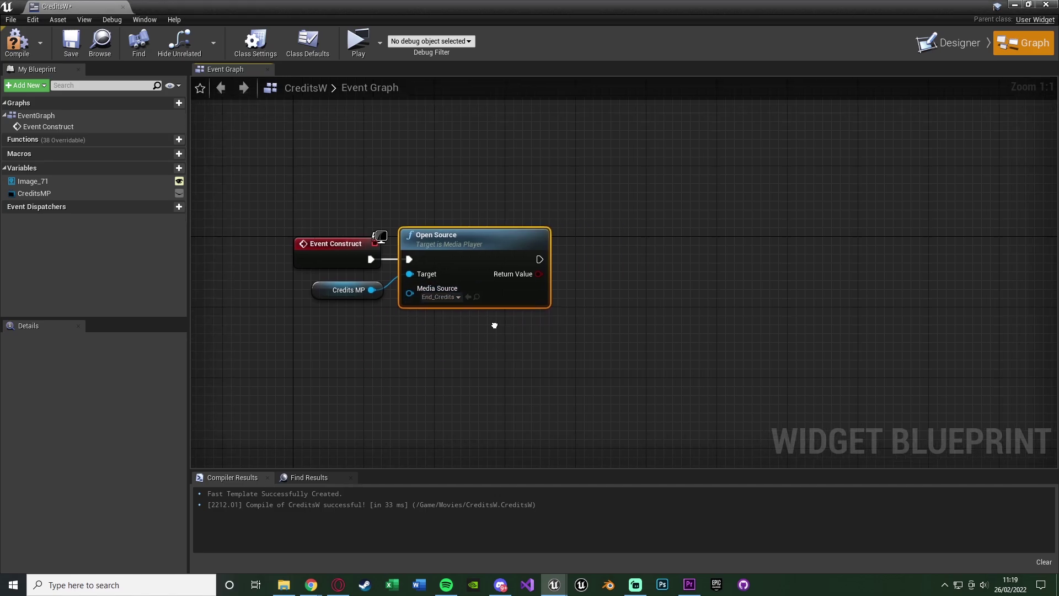
pyautogui.click(455, 356)
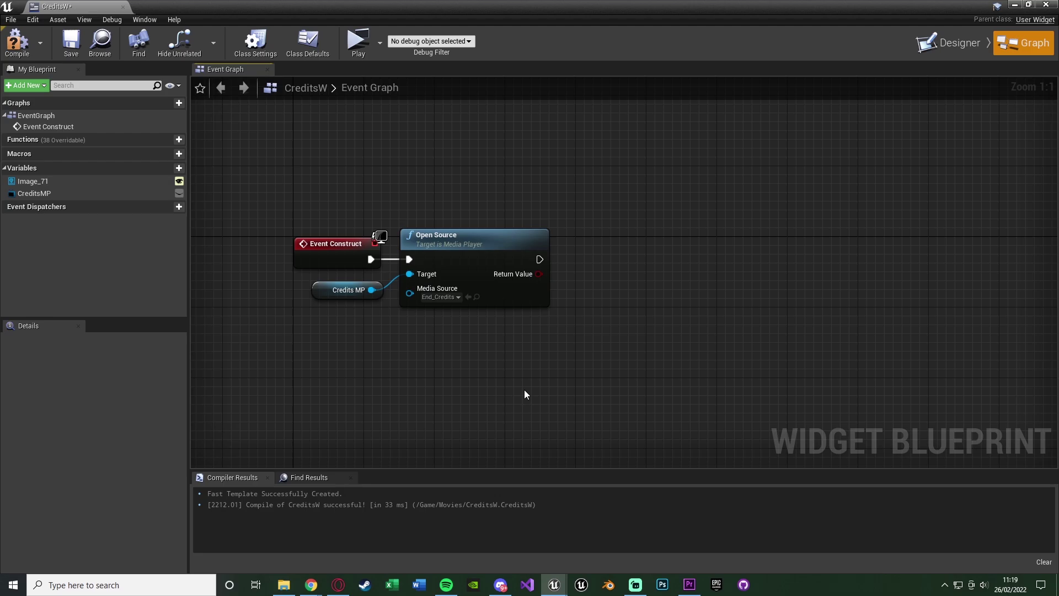
# Add a Delay node after Open Source with an 11.0 second duration
pyautogui.moveTo(524, 394); pyautogui.dragTo(450, 398, button='right')
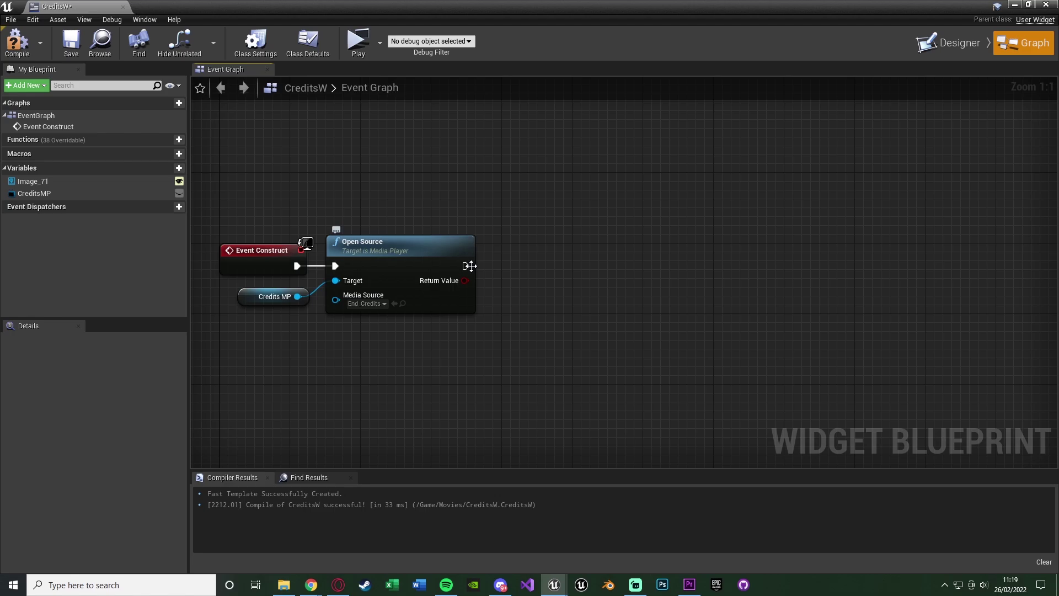
pyautogui.click(489, 259)
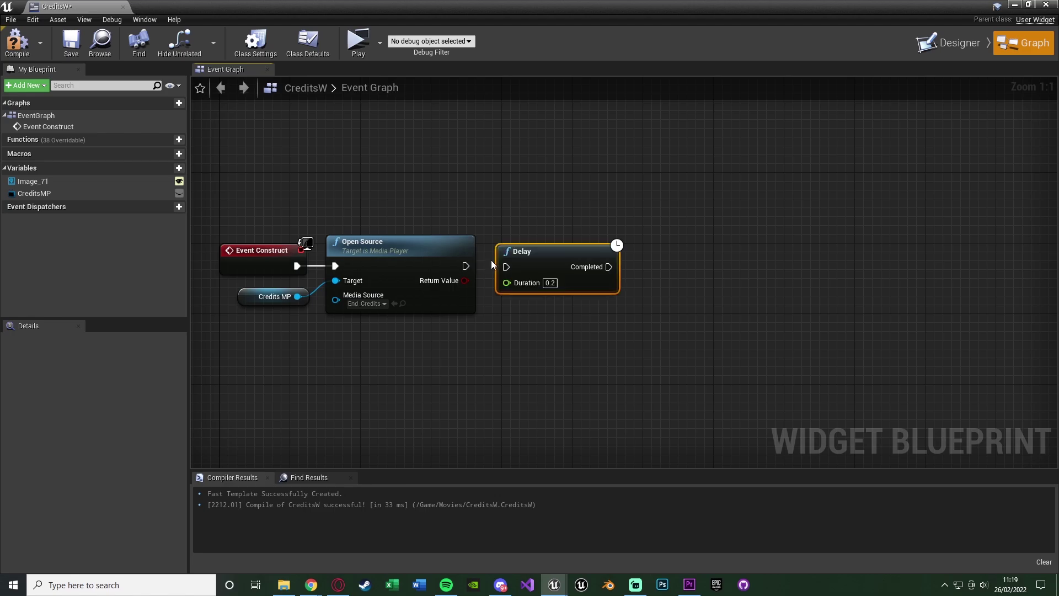
pyautogui.moveTo(465, 266); pyautogui.dragTo(508, 267)
pyautogui.click(550, 282)
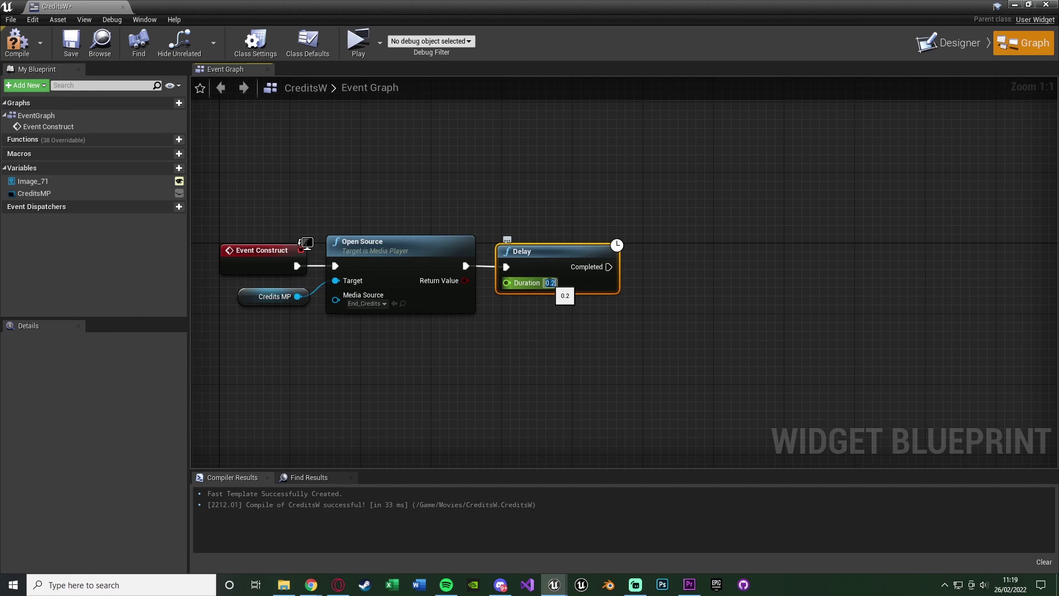
pyautogui.write('11.0')
pyautogui.press('Return')
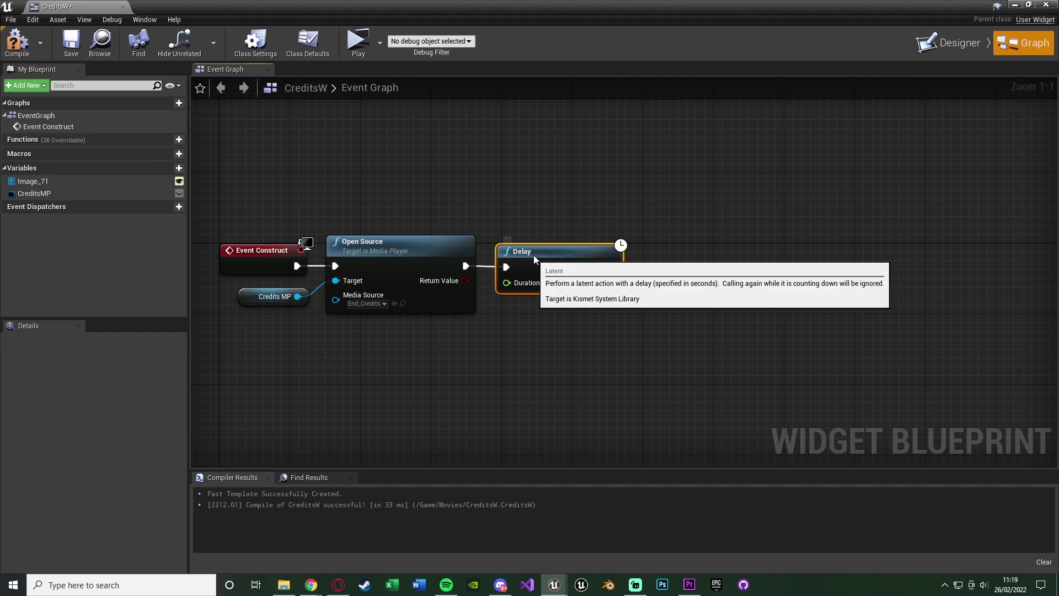
# Add an Open Level node, then a Print String node saying 'Open Main Menu' after the Delay
pyautogui.moveTo(638, 266); pyautogui.dragTo(529, 279, button='right')
pyautogui.moveTo(508, 281); pyautogui.dragTo(561, 277)
pyautogui.write('open lev')
pyautogui.press('Return')
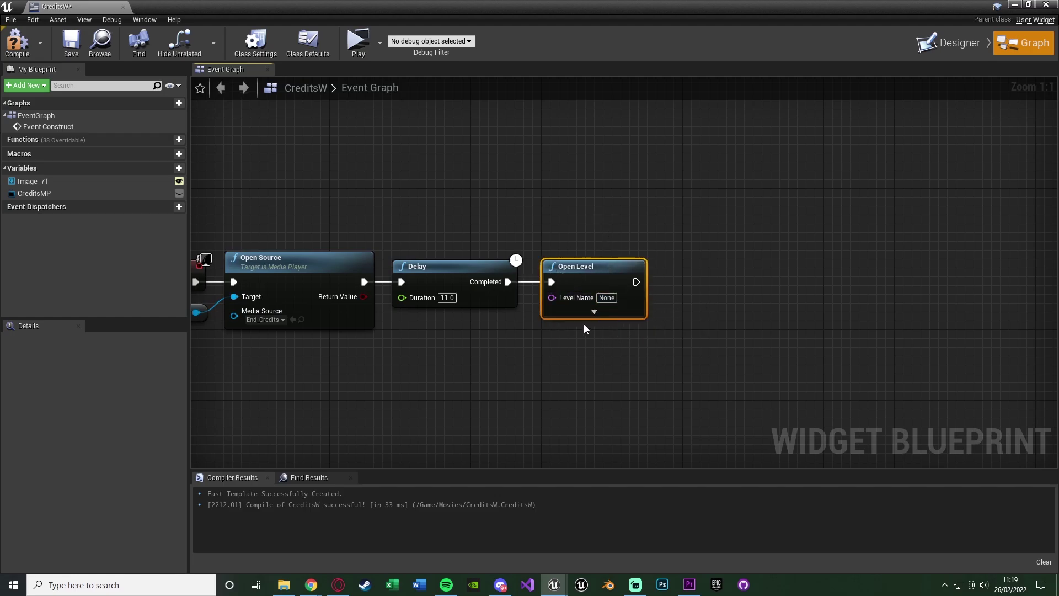
pyautogui.moveTo(563, 313); pyautogui.dragTo(476, 321, button='right')
pyautogui.moveTo(422, 291); pyautogui.dragTo(455, 270)
pyautogui.write('print')
pyautogui.press('Return')
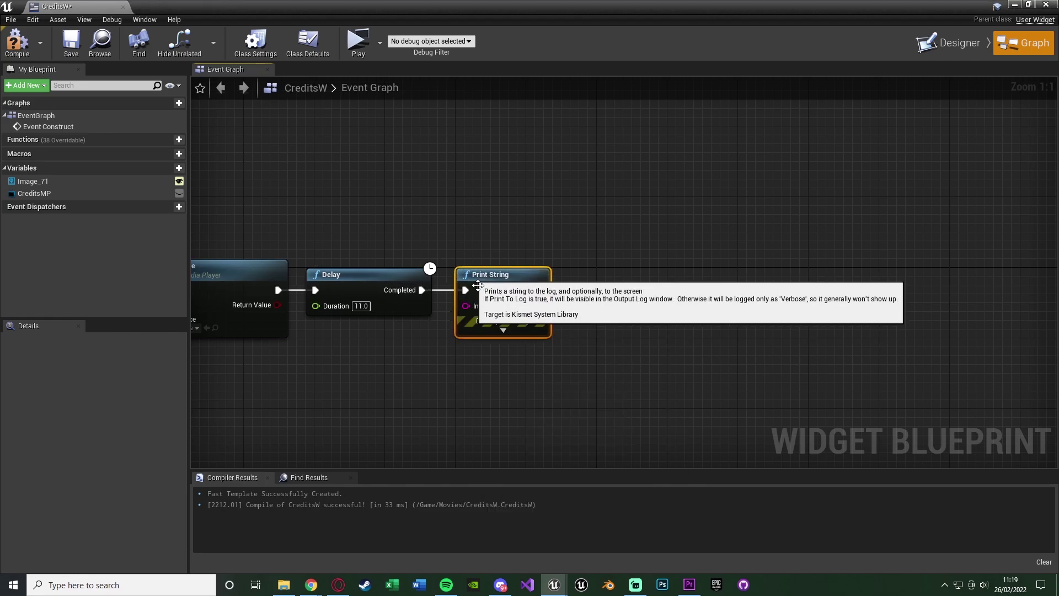
pyautogui.write('Open Mani')
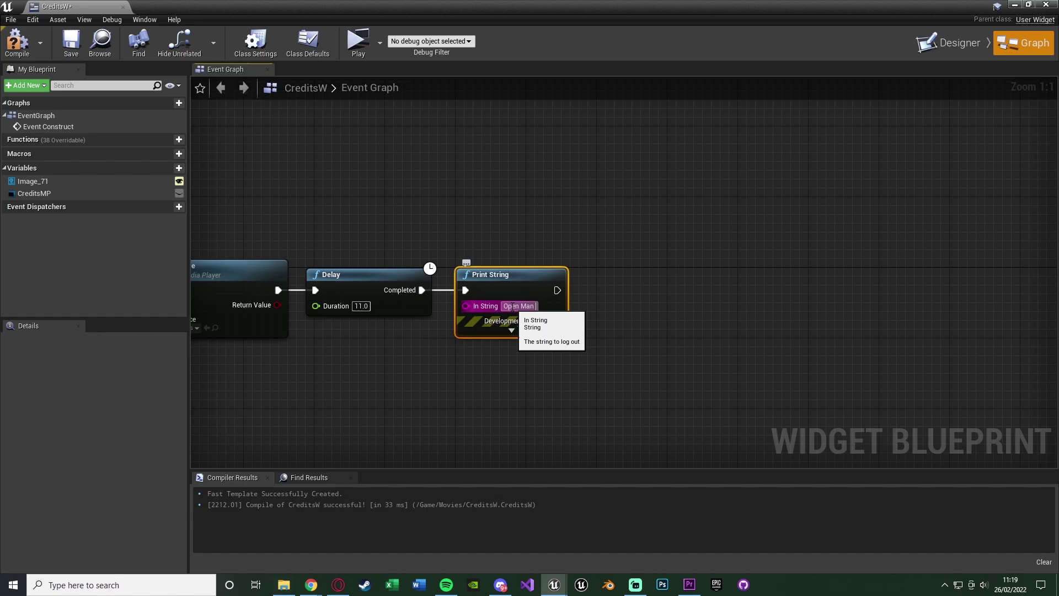
pyautogui.press('BackSpace')
pyautogui.press('BackSpace')
pyautogui.write('in Menu')
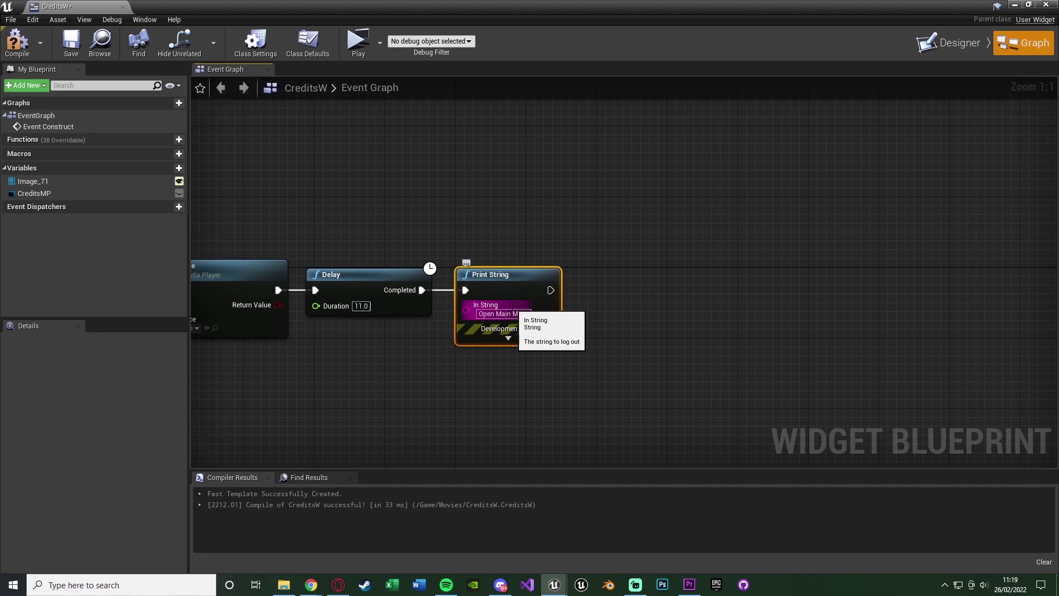
pyautogui.click(470, 215)
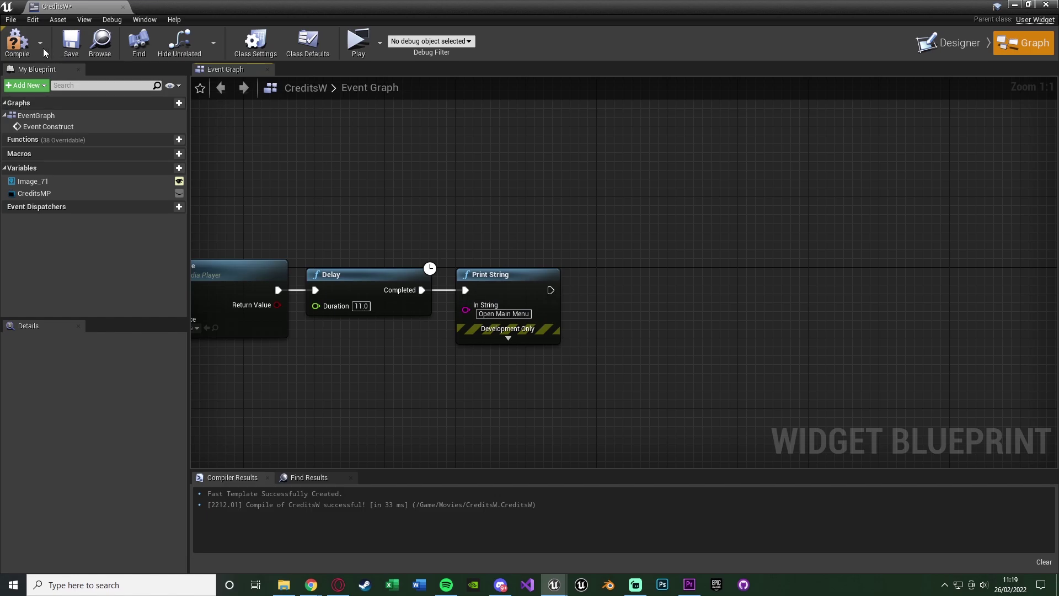
# Compile and save CreditsW, then close its editor
pyautogui.click(27, 46)
pyautogui.click(72, 45)
pyautogui.click(123, 7)
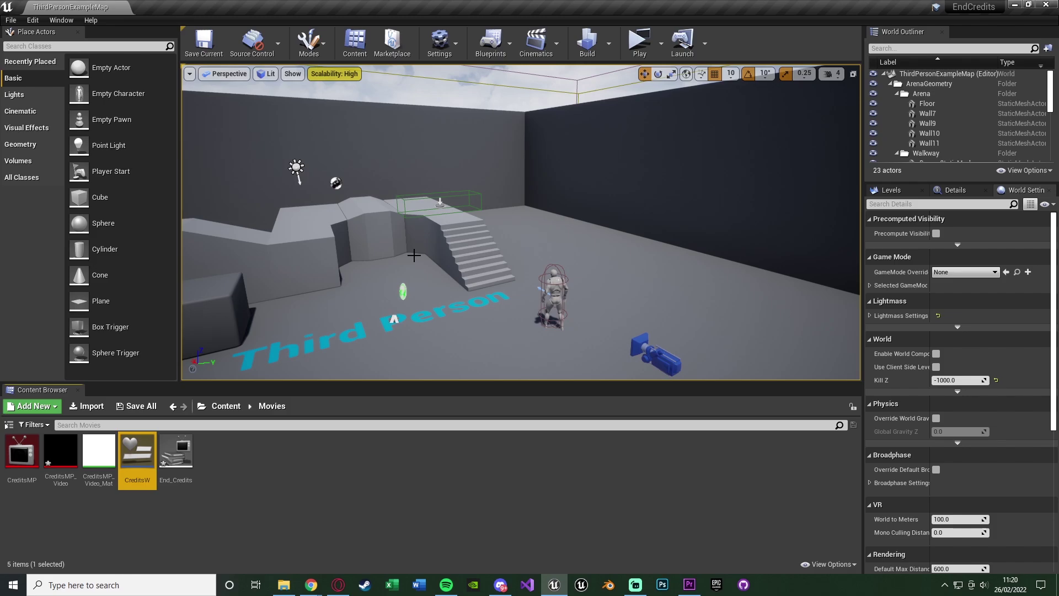
# Browse the Content Browser to the ThirdPersonBP > Maps folder
pyautogui.click(236, 408)
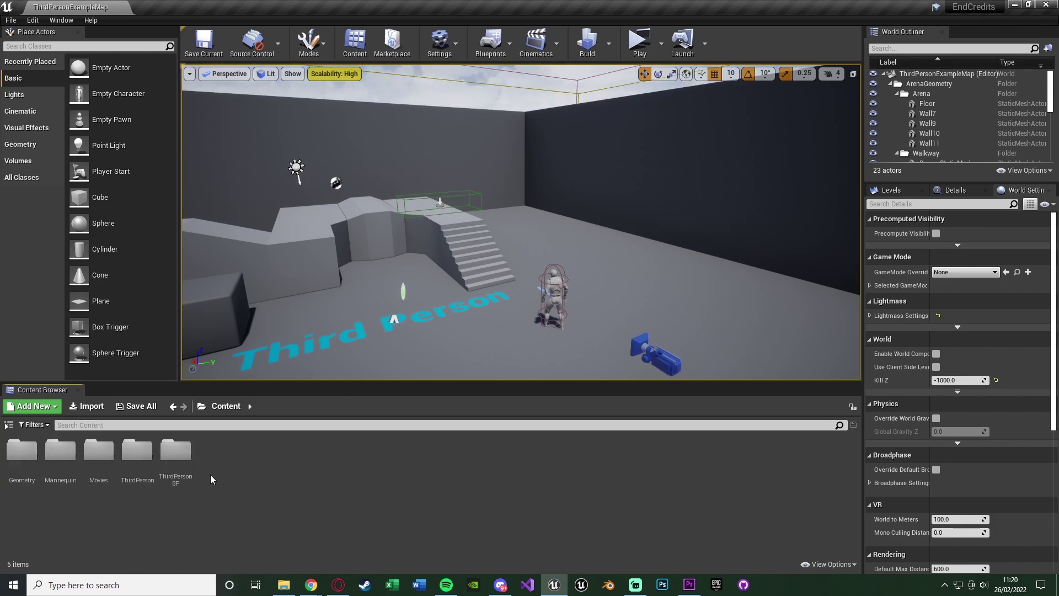
pyautogui.doubleClick(177, 465)
pyautogui.doubleClick(56, 473)
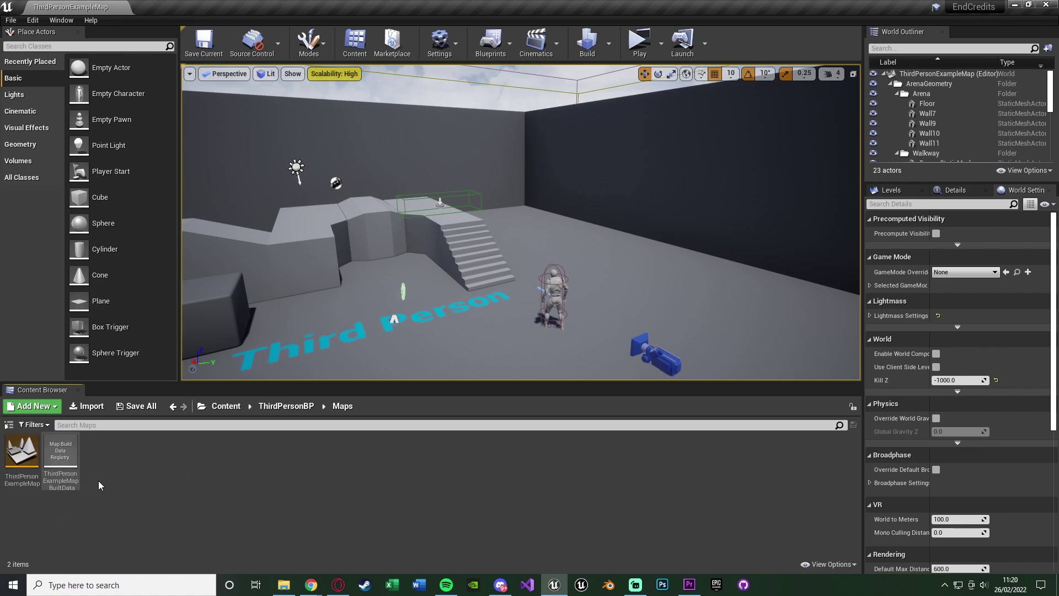
# Create a new level named CreditsMap there, then save and open it
pyautogui.rightClick(117, 478)
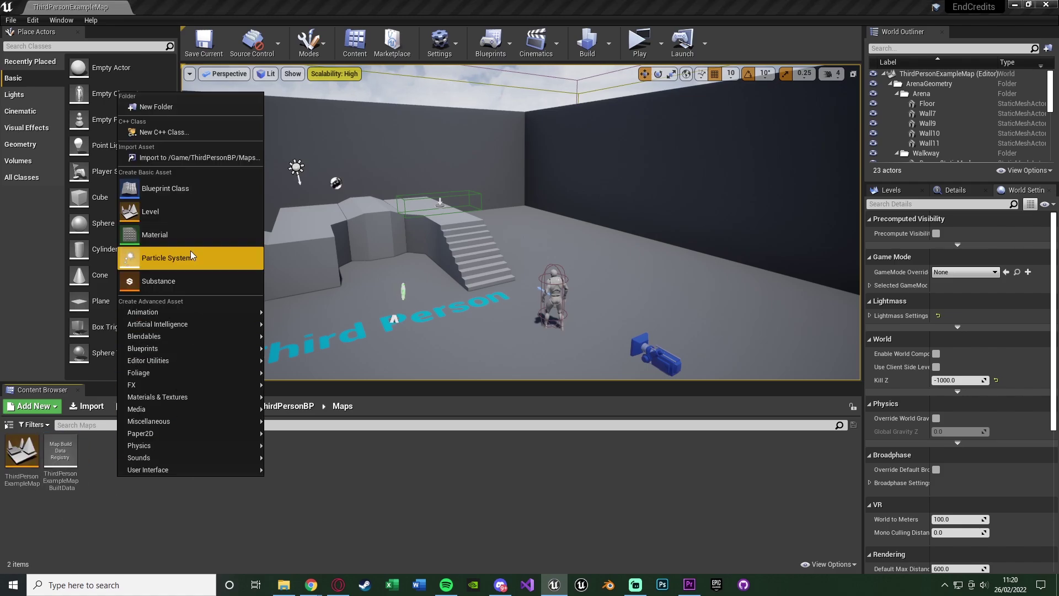
pyautogui.click(187, 221)
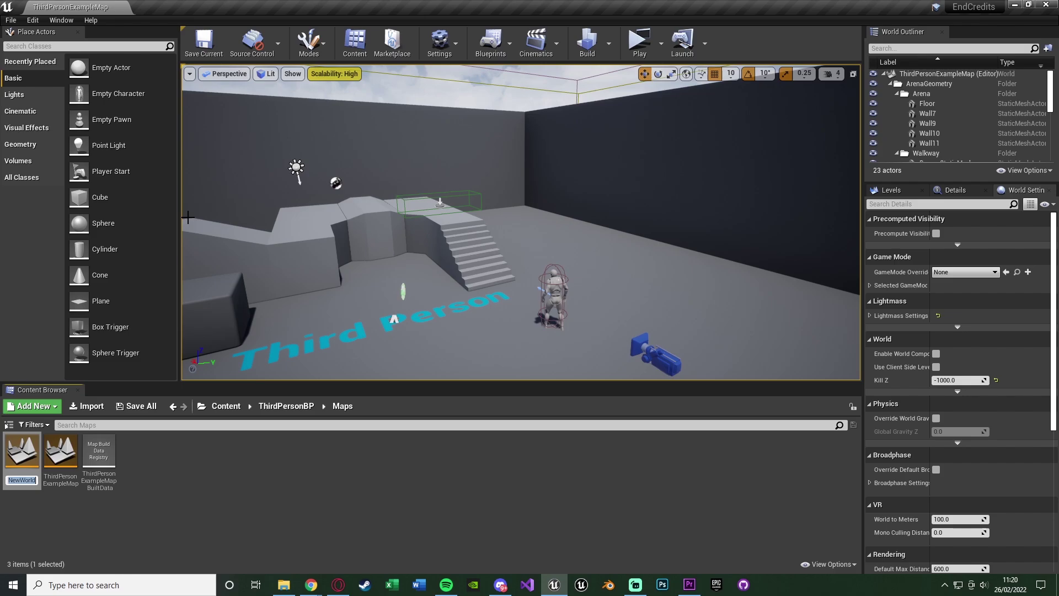
pyautogui.write('CreditsMap')
pyautogui.press('Return')
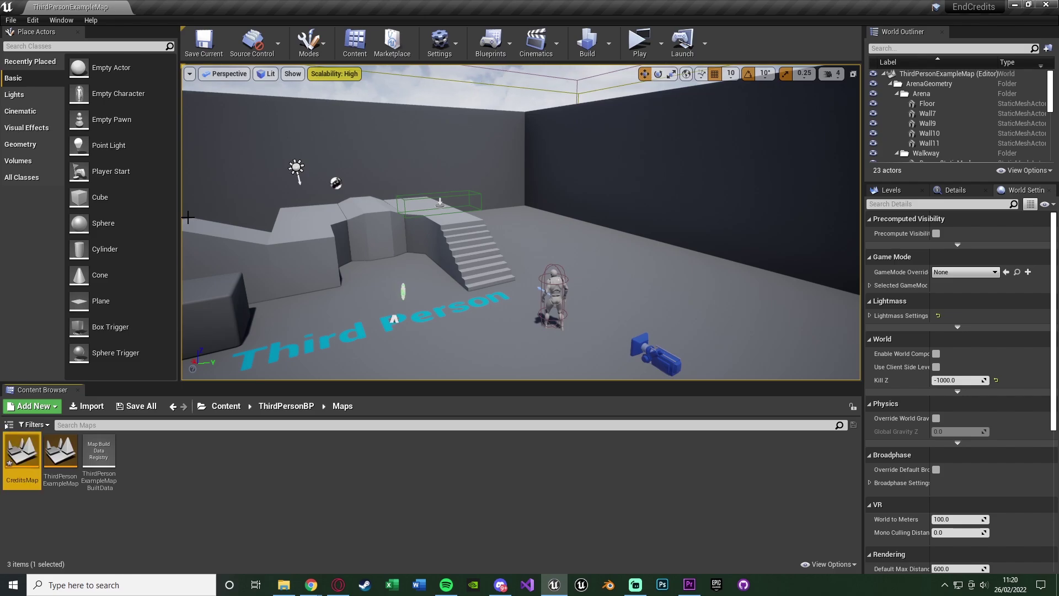
pyautogui.hotkey('ctrl', 'shift', 's')
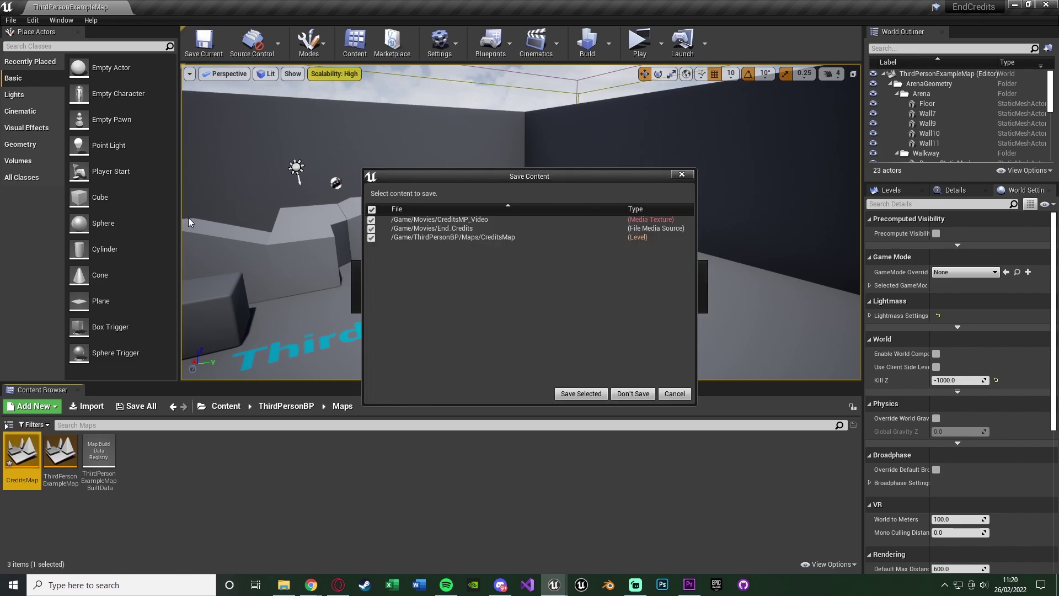
pyautogui.click(575, 395)
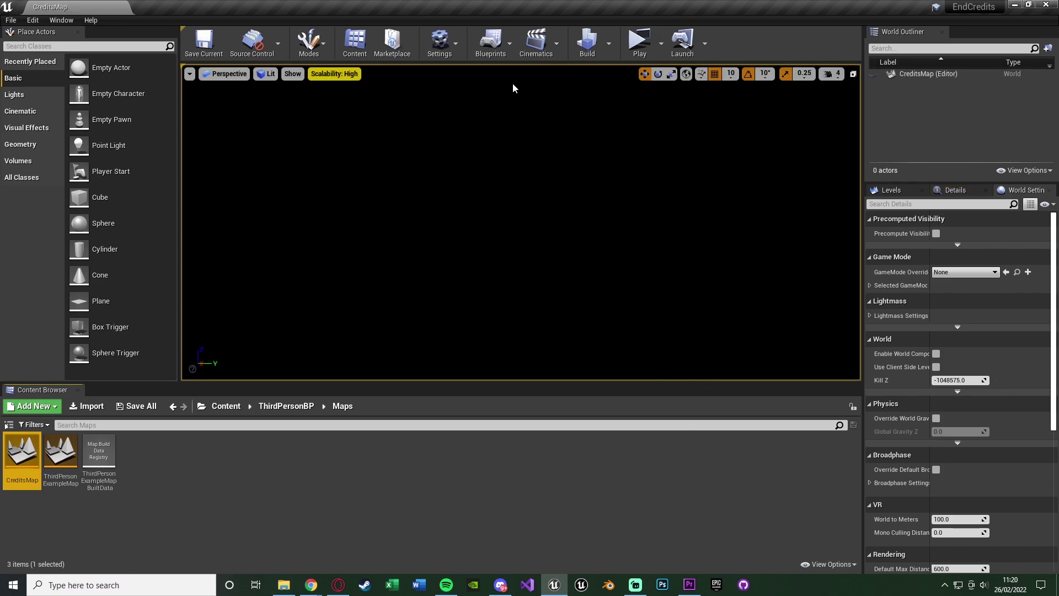
# Open the CreditsMap level blueprint and delete the unused Event Tick node
pyautogui.click(494, 47)
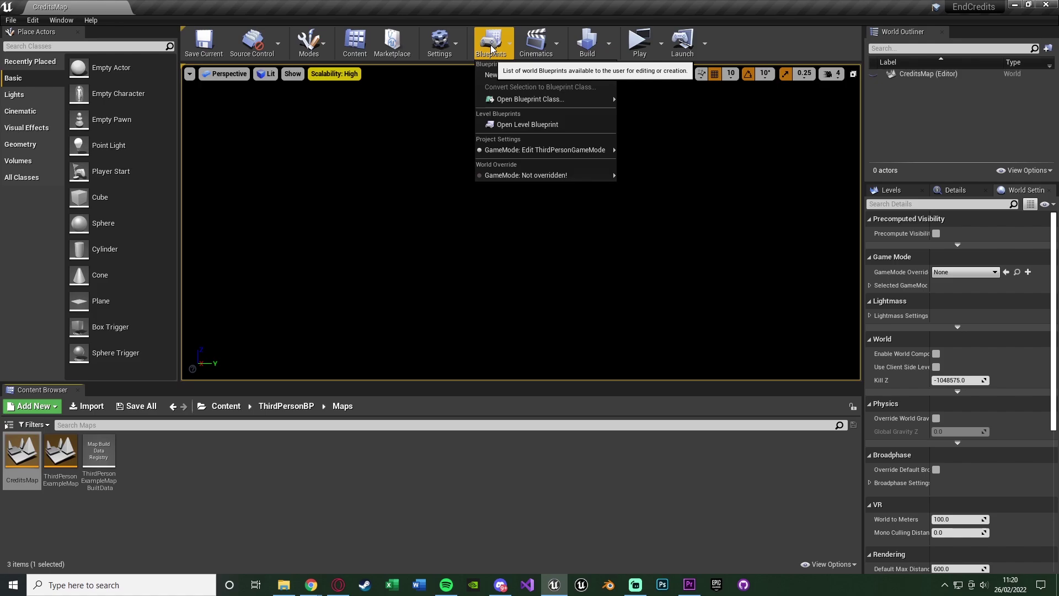
pyautogui.click(509, 124)
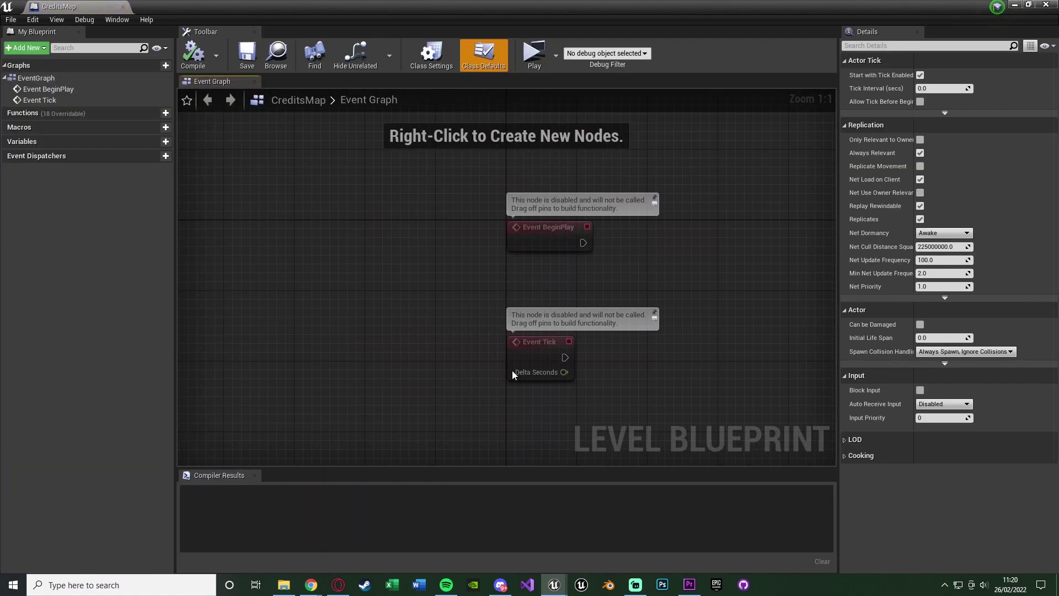
pyautogui.click(538, 359)
pyautogui.press('Delete')
# From BeginPlay, add a Create Widget node with class CreditsW
pyautogui.moveTo(598, 312); pyautogui.dragTo(466, 338, button='right')
pyautogui.moveTo(450, 269); pyautogui.dragTo(505, 276)
pyautogui.write('create w')
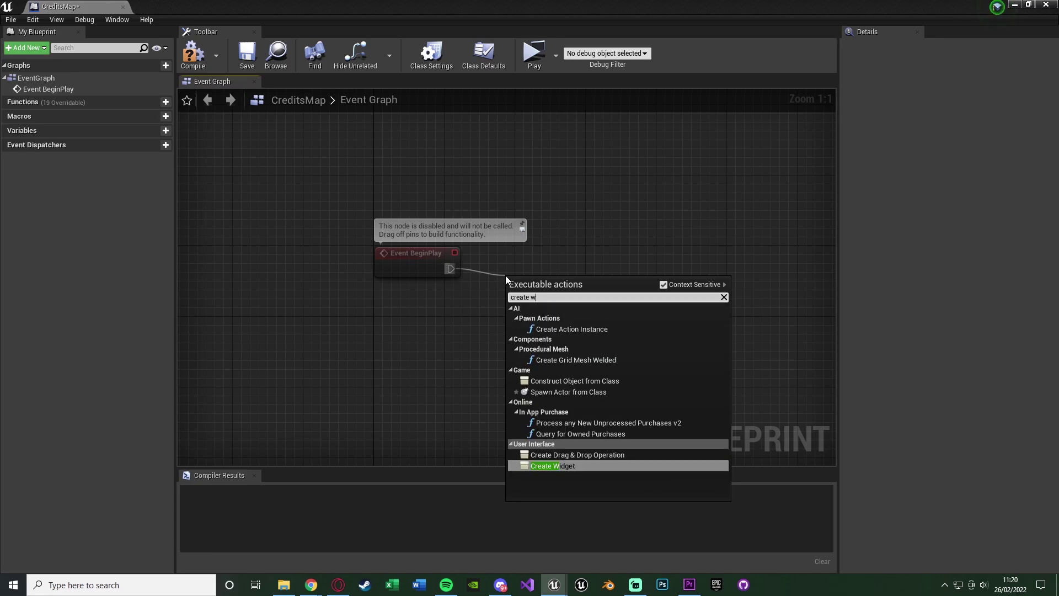
pyautogui.press('Return')
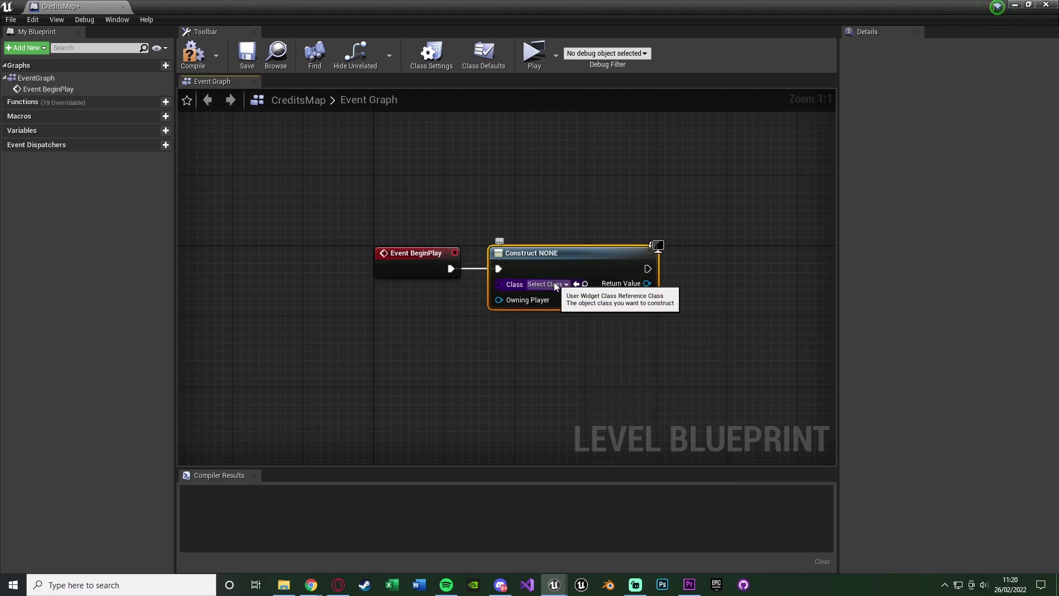
pyautogui.click(555, 285)
pyautogui.write('cr')
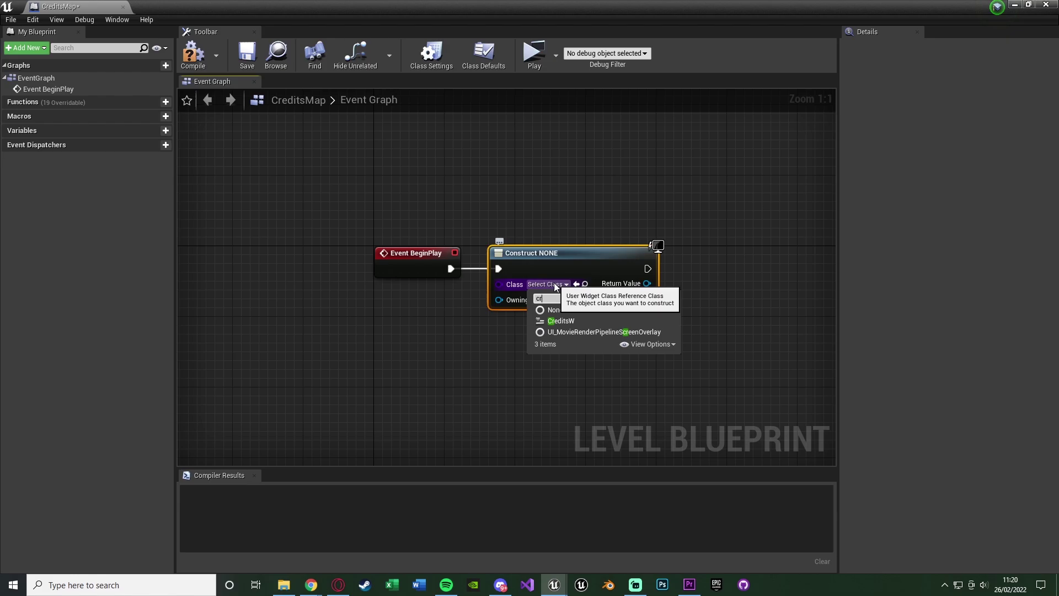
pyautogui.click(561, 321)
# Wire the widget's Return Value into Add to Viewport, then compile and save
pyautogui.moveTo(591, 328); pyautogui.dragTo(440, 293, button='right')
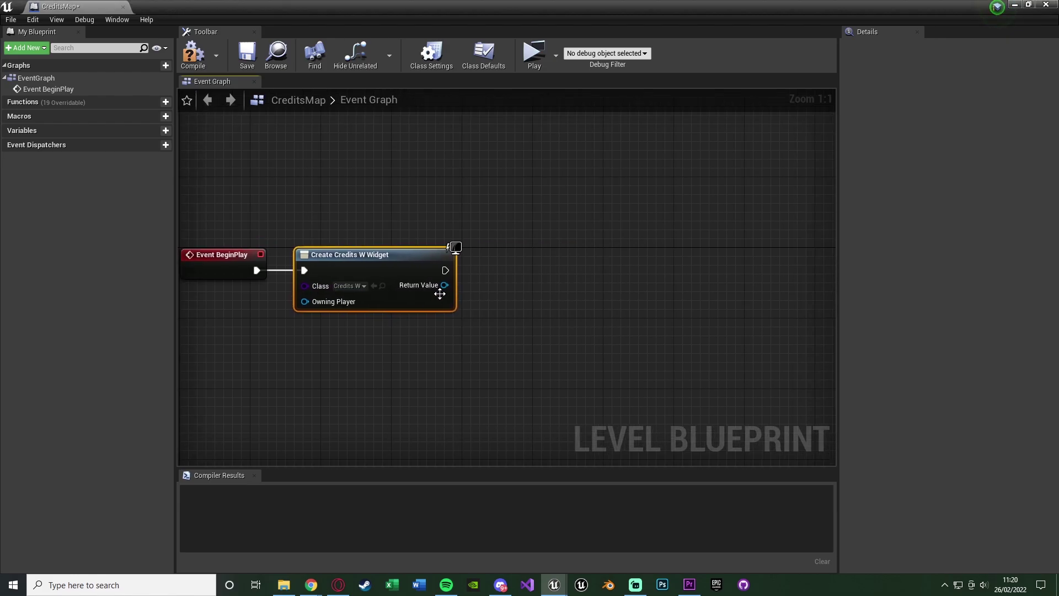
pyautogui.moveTo(444, 284); pyautogui.dragTo(482, 239)
pyautogui.write('add to')
pyautogui.press('Return')
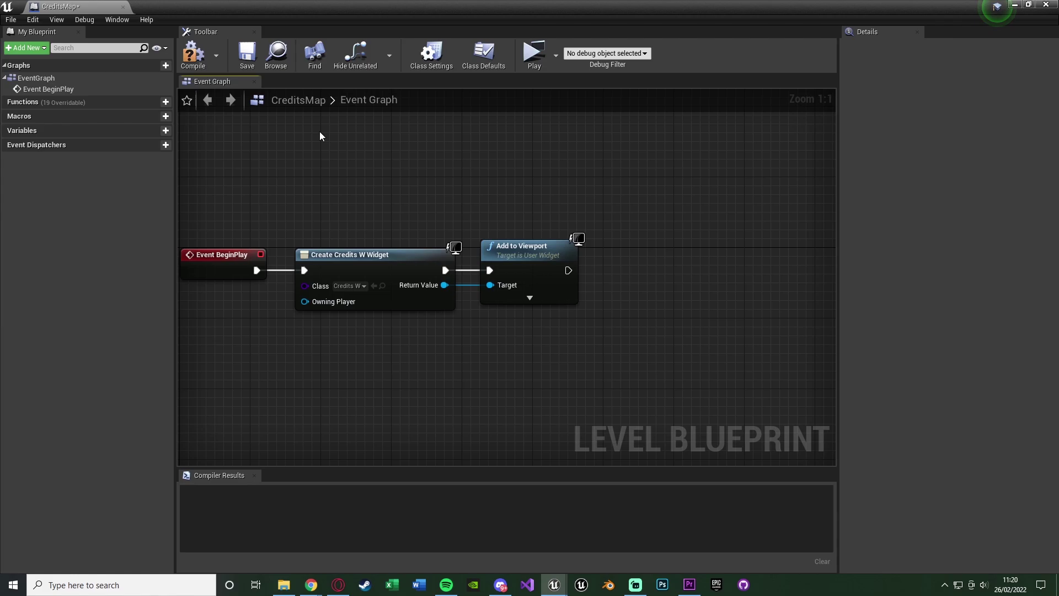
pyautogui.click(193, 54)
pyautogui.click(247, 54)
pyautogui.moveTo(303, 119); pyautogui.dragTo(367, 136, button='right')
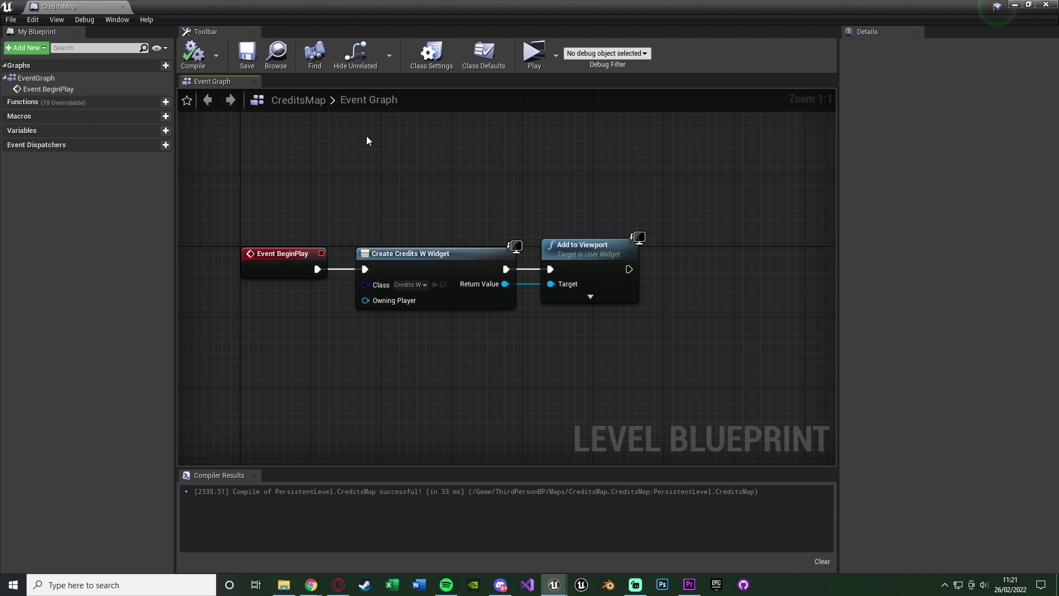
# Leave the blueprint editor, open ThirdPersonExampleMap, and fly toward the stairs' trigger box
pyautogui.hotkey('alt', 'Tab')
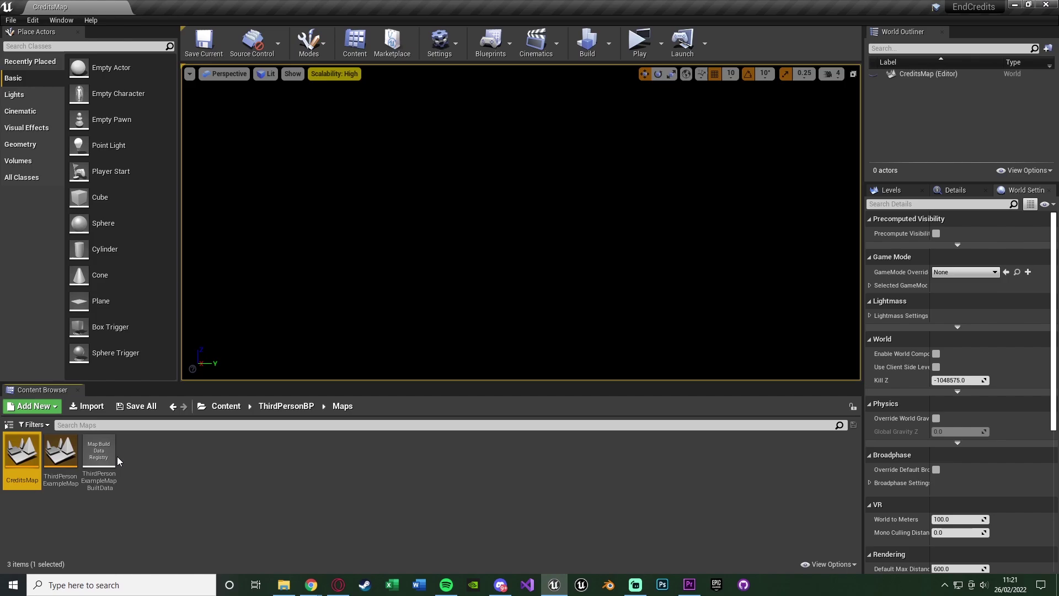
pyautogui.doubleClick(61, 454)
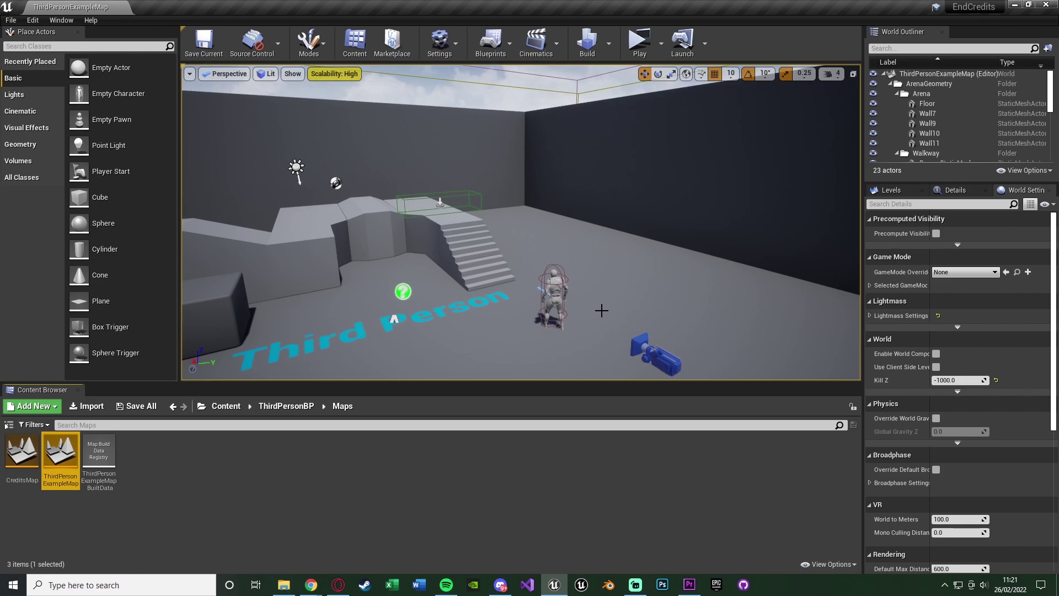
pyautogui.moveTo(602, 311); pyautogui.dragTo(626, 293, button='right')
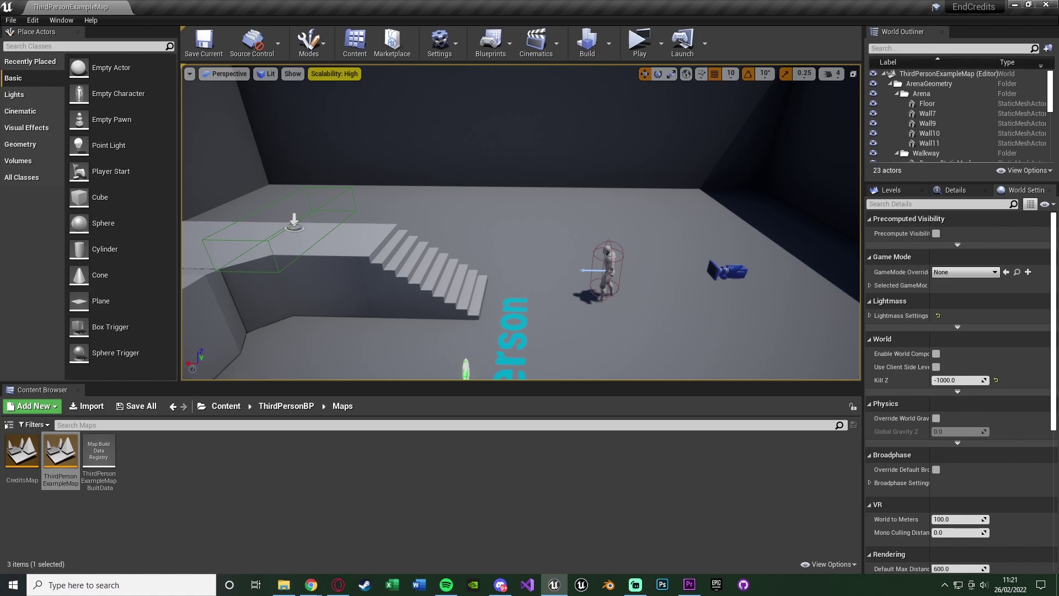
# Select the TriggerBox above the stairs and open the ThirdPersonExampleMap level blueprint
pyautogui.click(295, 226)
pyautogui.click(491, 44)
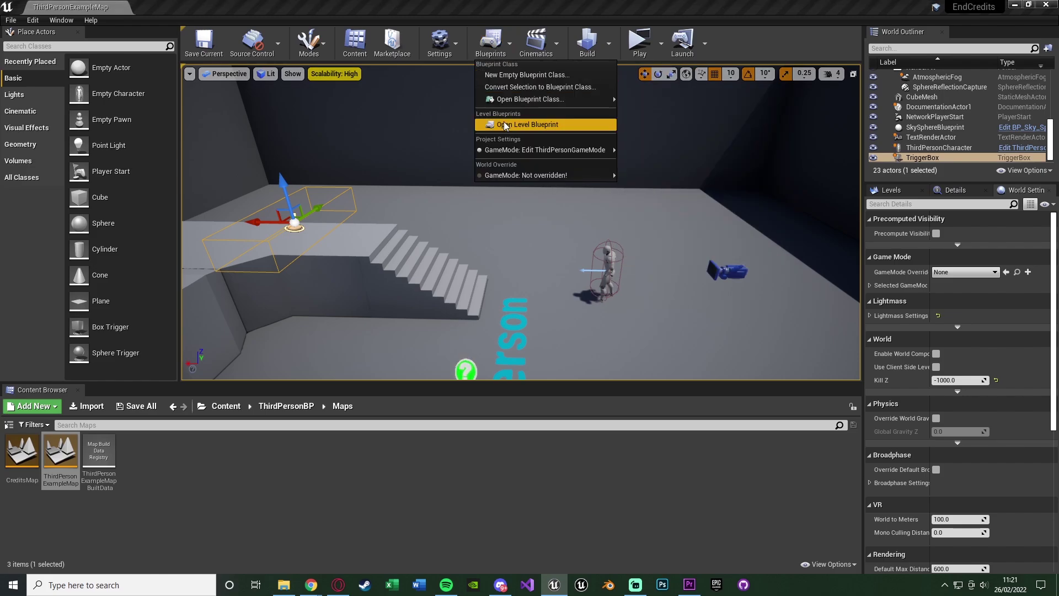
pyautogui.click(488, 125)
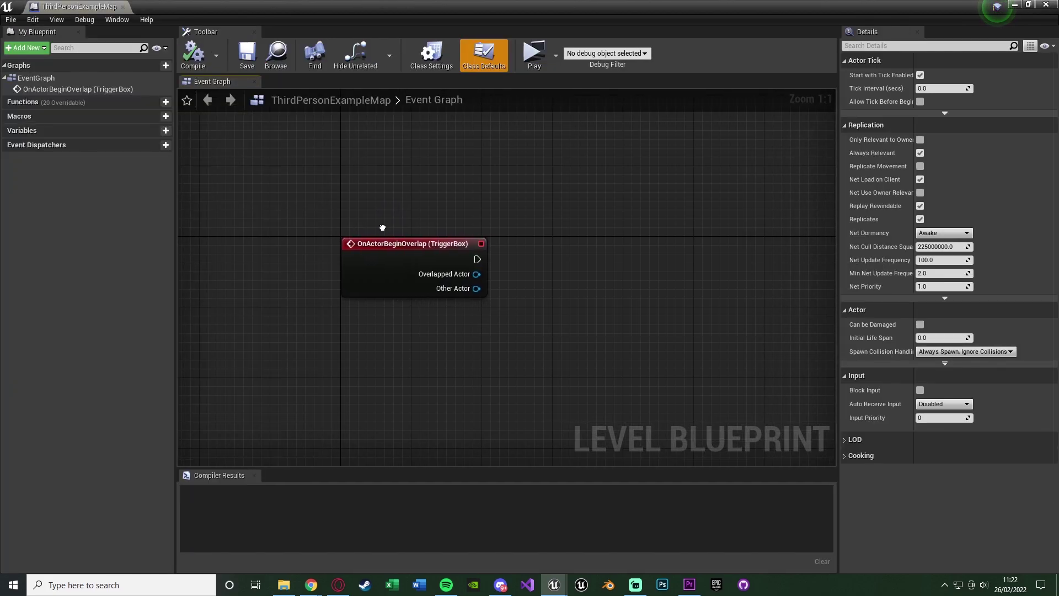
# From OnActorBeginOverlap, add Open Level with Level Name CreditsMap, compile, and close
pyautogui.moveTo(480, 260); pyautogui.dragTo(515, 262)
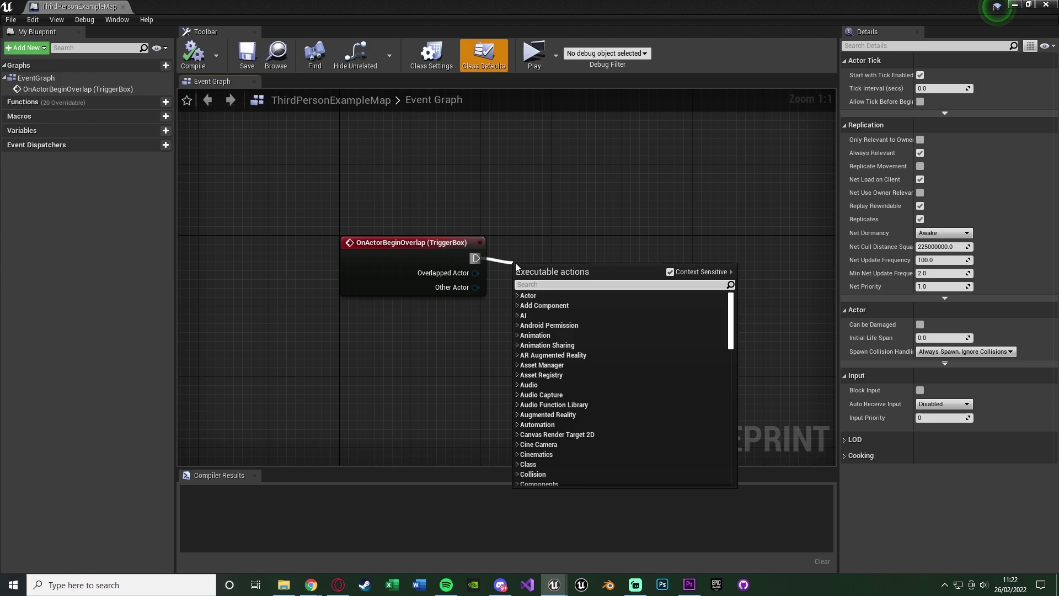
pyautogui.write('open level')
pyautogui.press('Return')
pyautogui.moveTo(518, 300); pyautogui.dragTo(540, 242)
pyautogui.press('Escape')
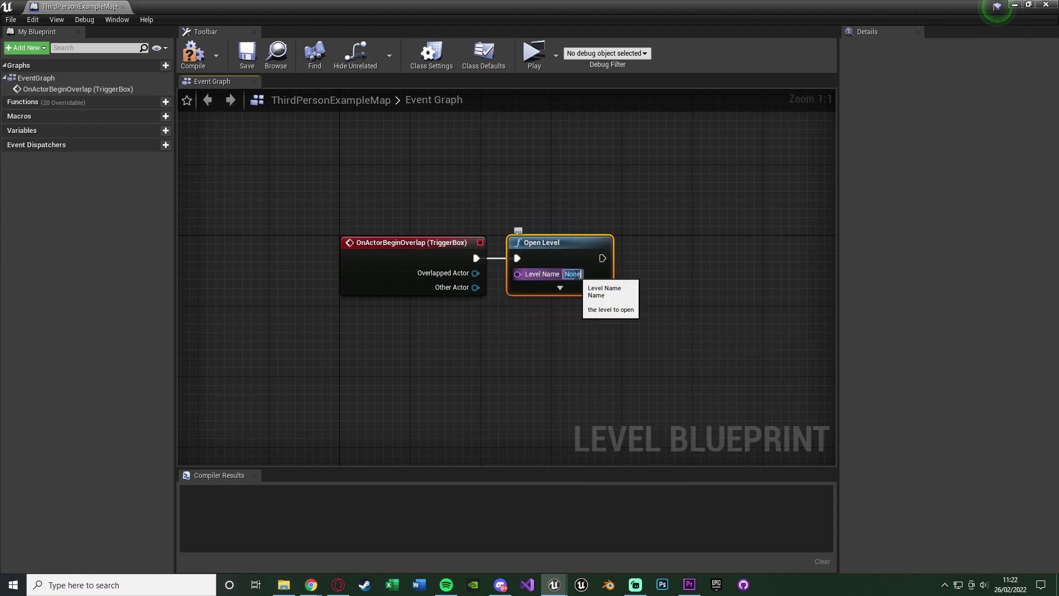
pyautogui.click(576, 275)
pyautogui.write('CreditsMap')
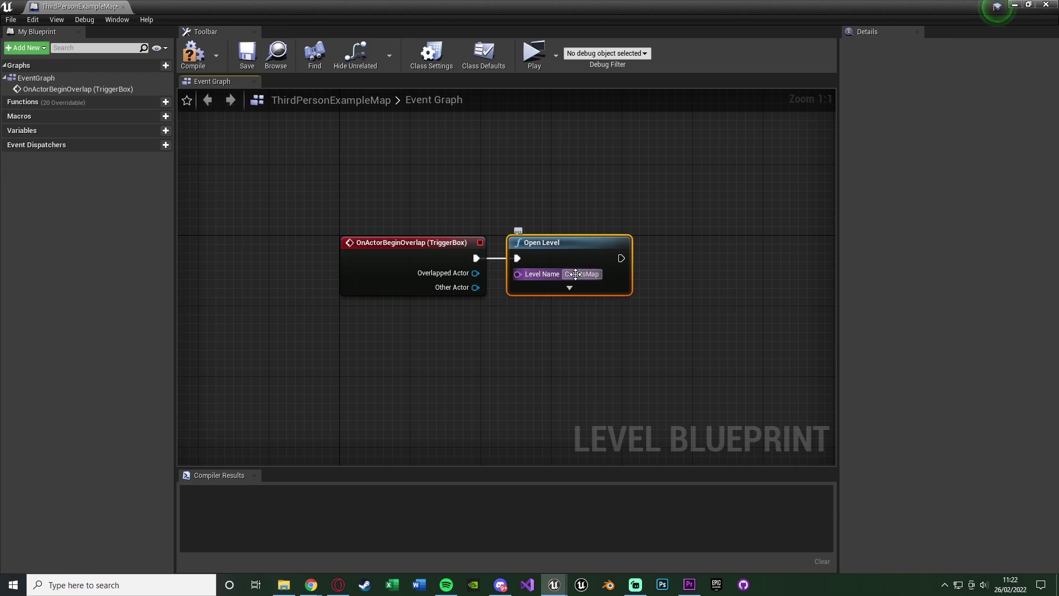
pyautogui.press('Return')
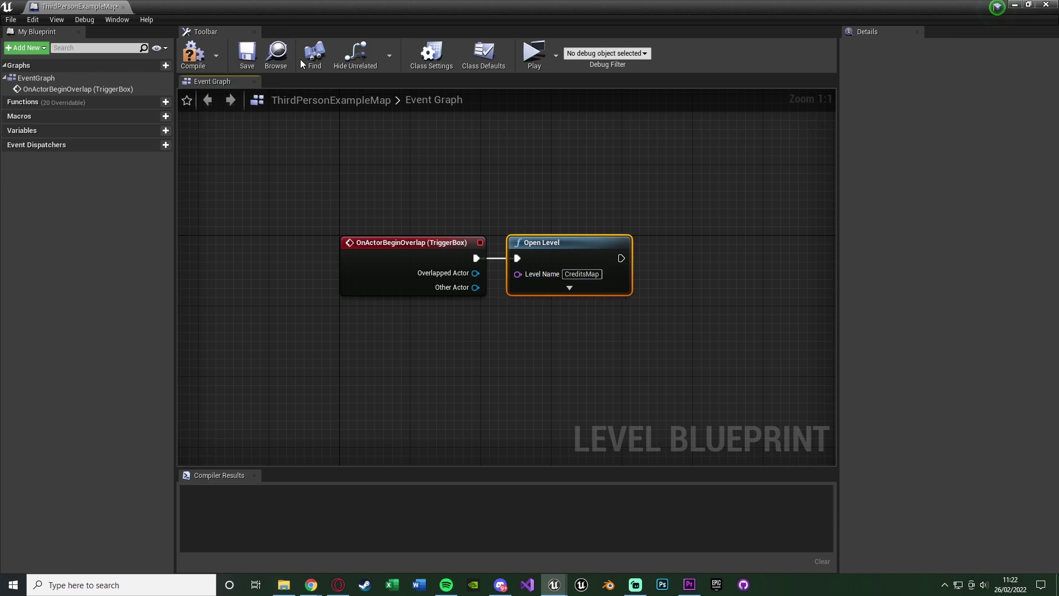
pyautogui.click(193, 55)
pyautogui.click(123, 7)
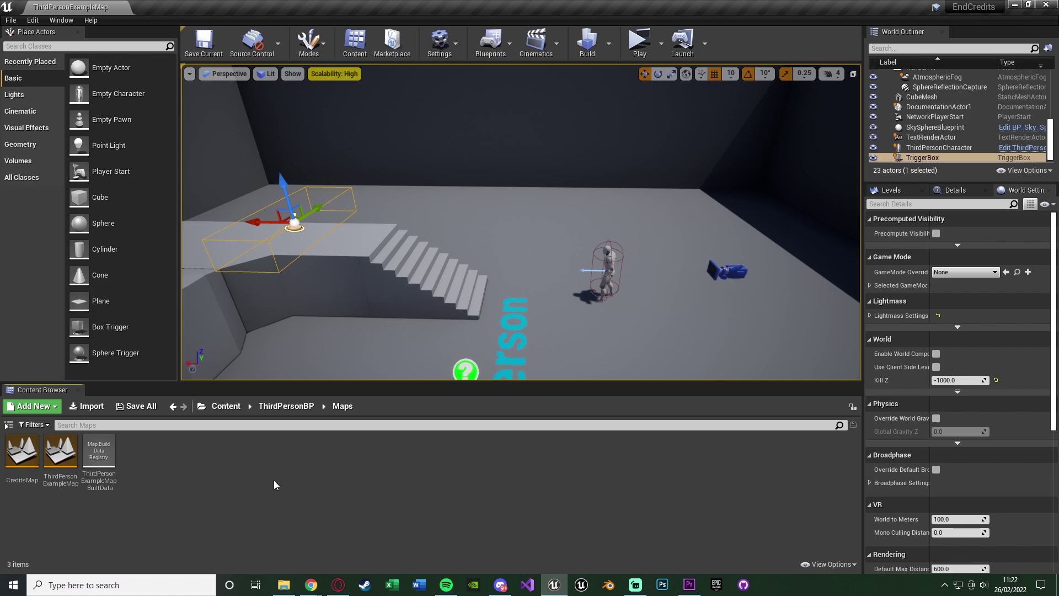
# Play the map, run into the trigger box with W, then replay to watch the credits roll
pyautogui.click(640, 41)
pyautogui.press('w')
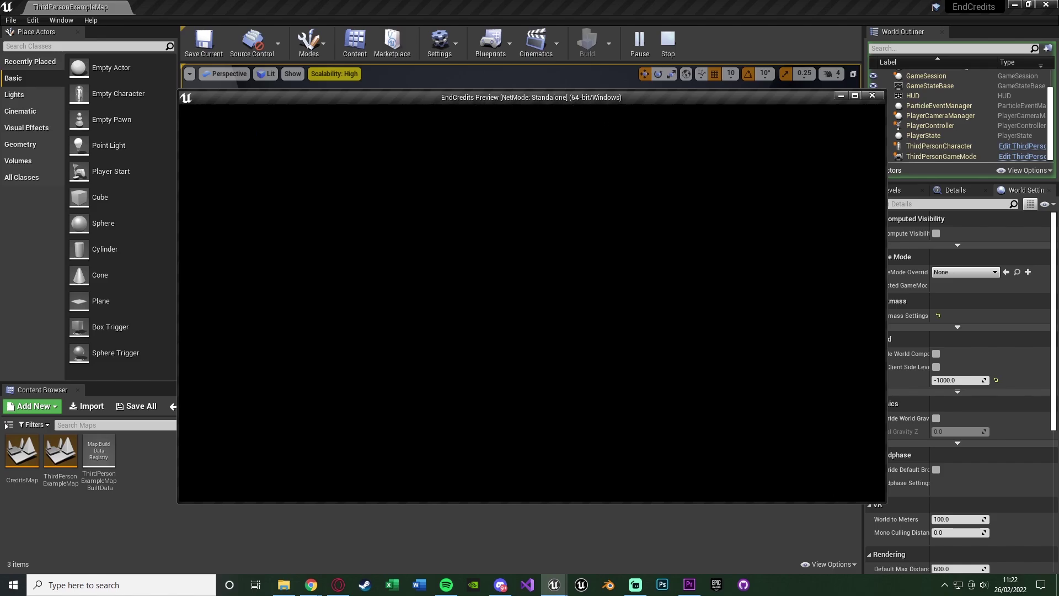
pyautogui.press('Escape')
pyautogui.click(640, 43)
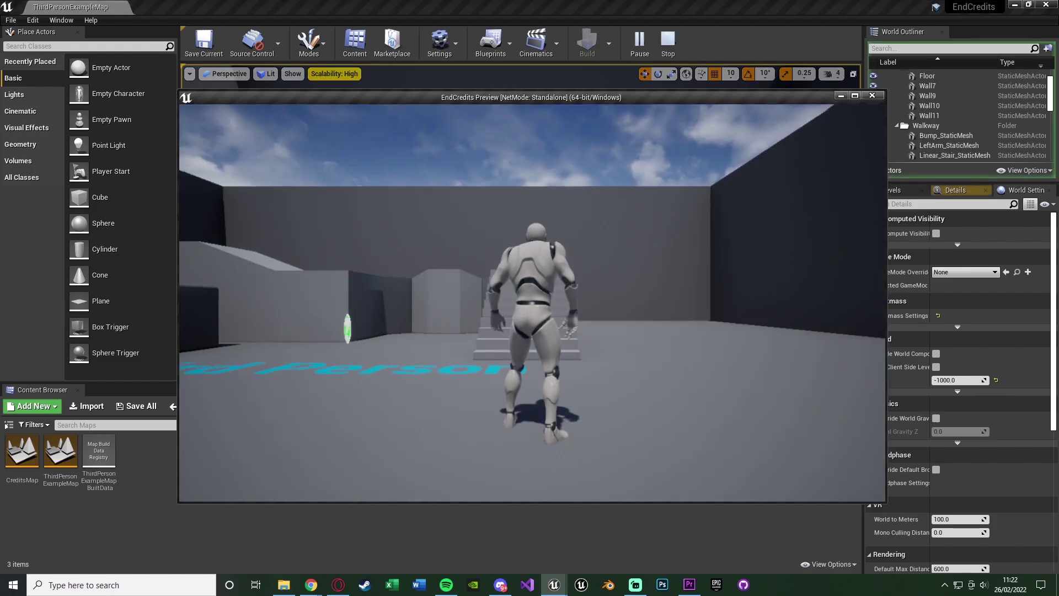
pyautogui.press('w')
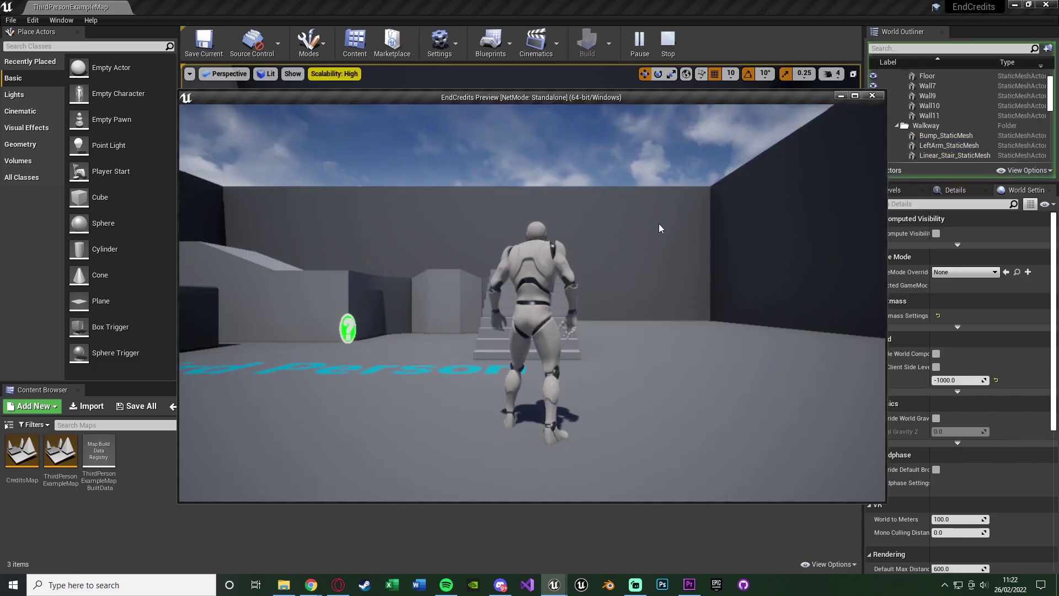
pyautogui.press('w')
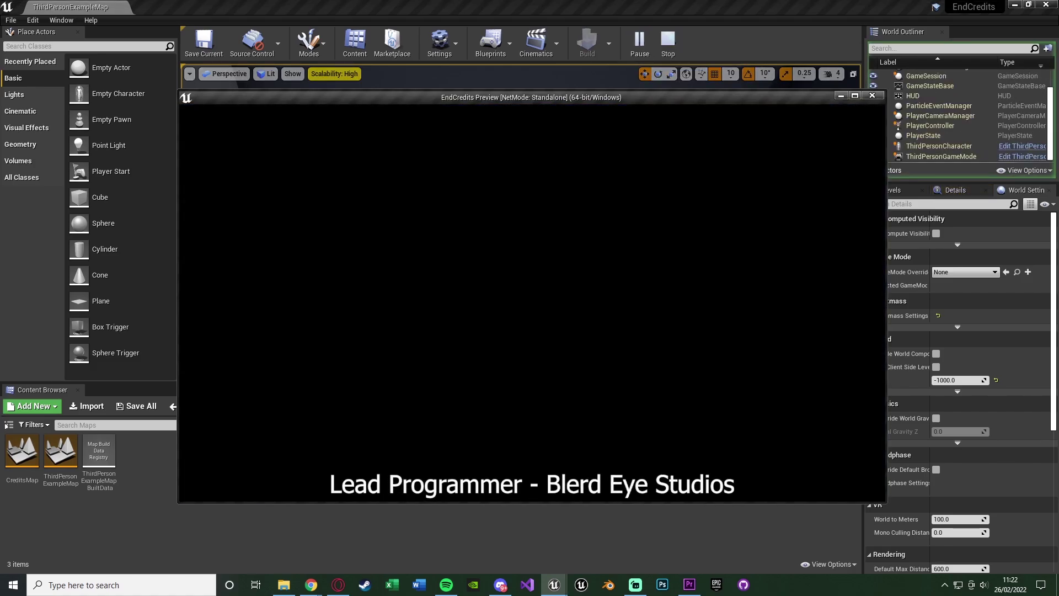